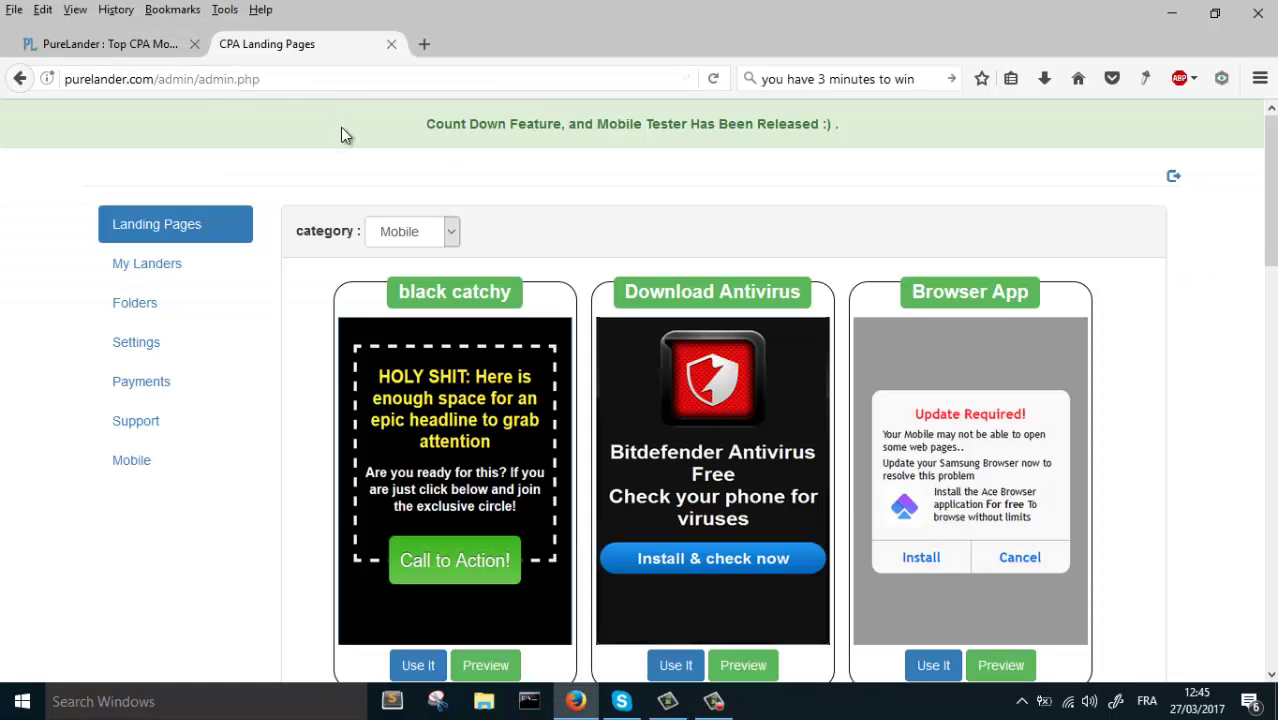
- Create a new landing page from the Best Chance To Win mobile template, keeping its default content
scroll(503, 303, down, 5)
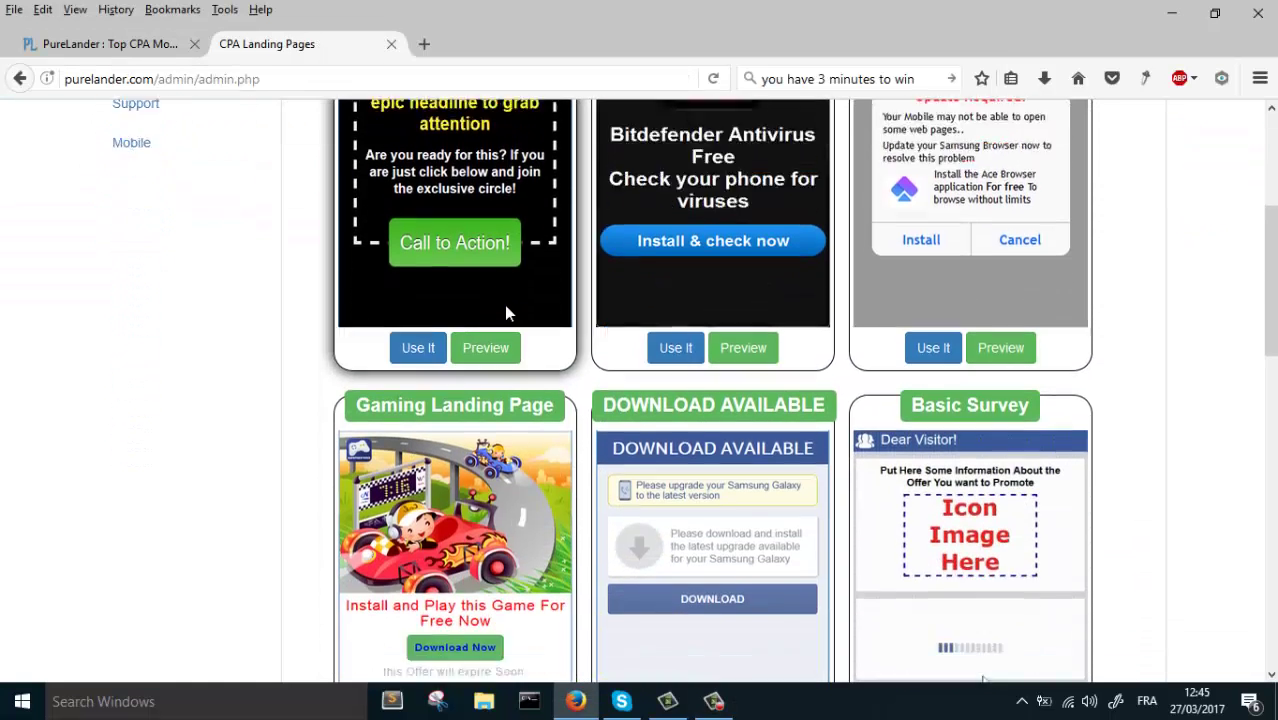
scroll(475, 488, up, 4)
scroll(472, 502, down, 9)
scroll(472, 502, down, 3)
scroll(472, 502, up, 2)
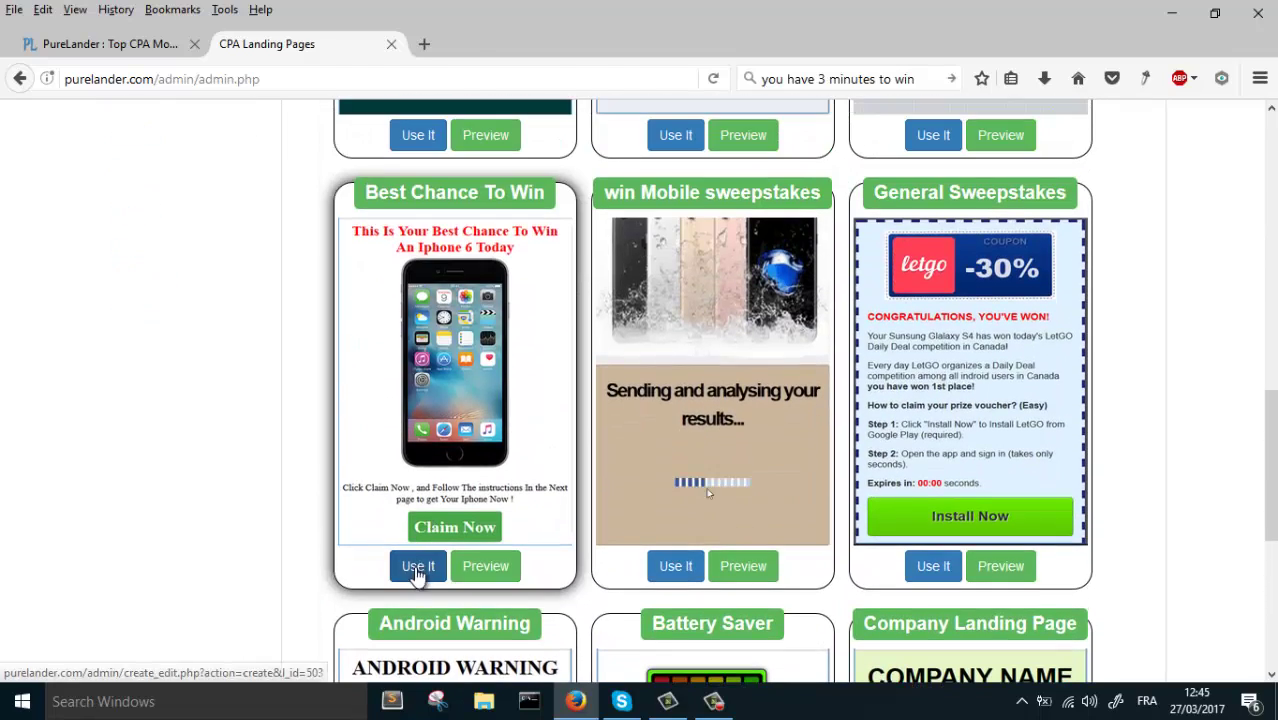
click(418, 566)
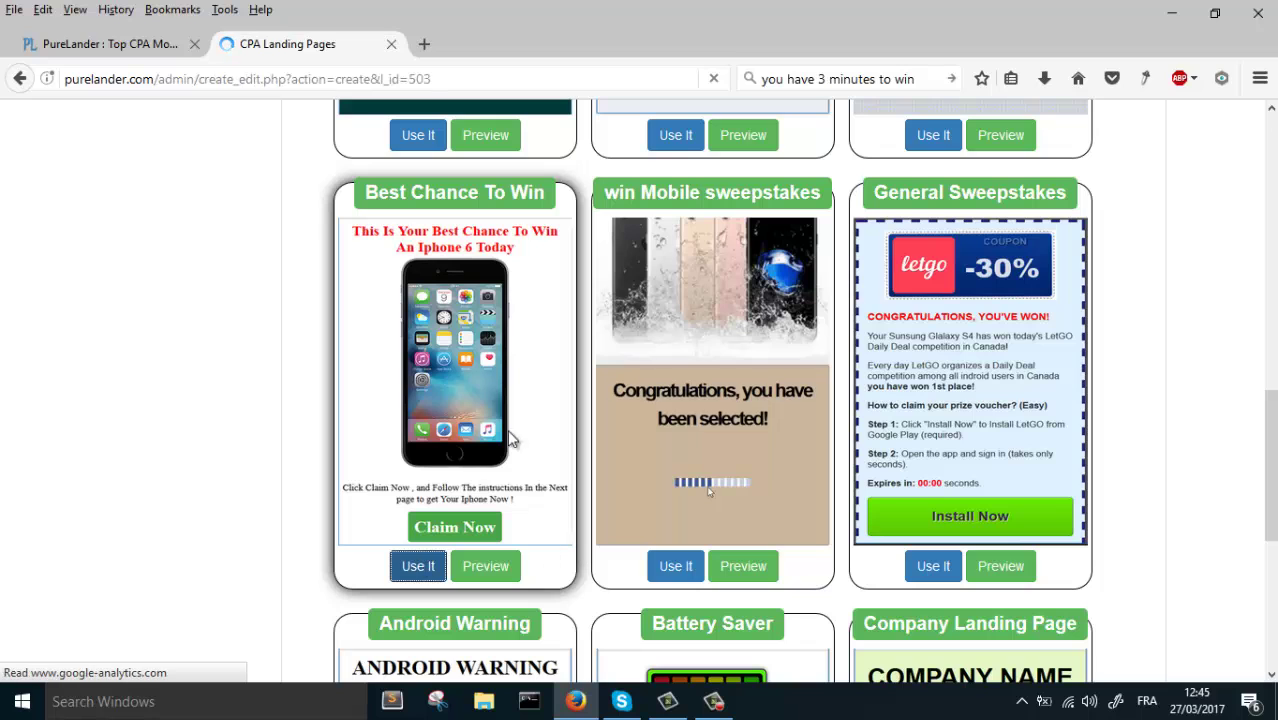
scroll(790, 345, down, 15)
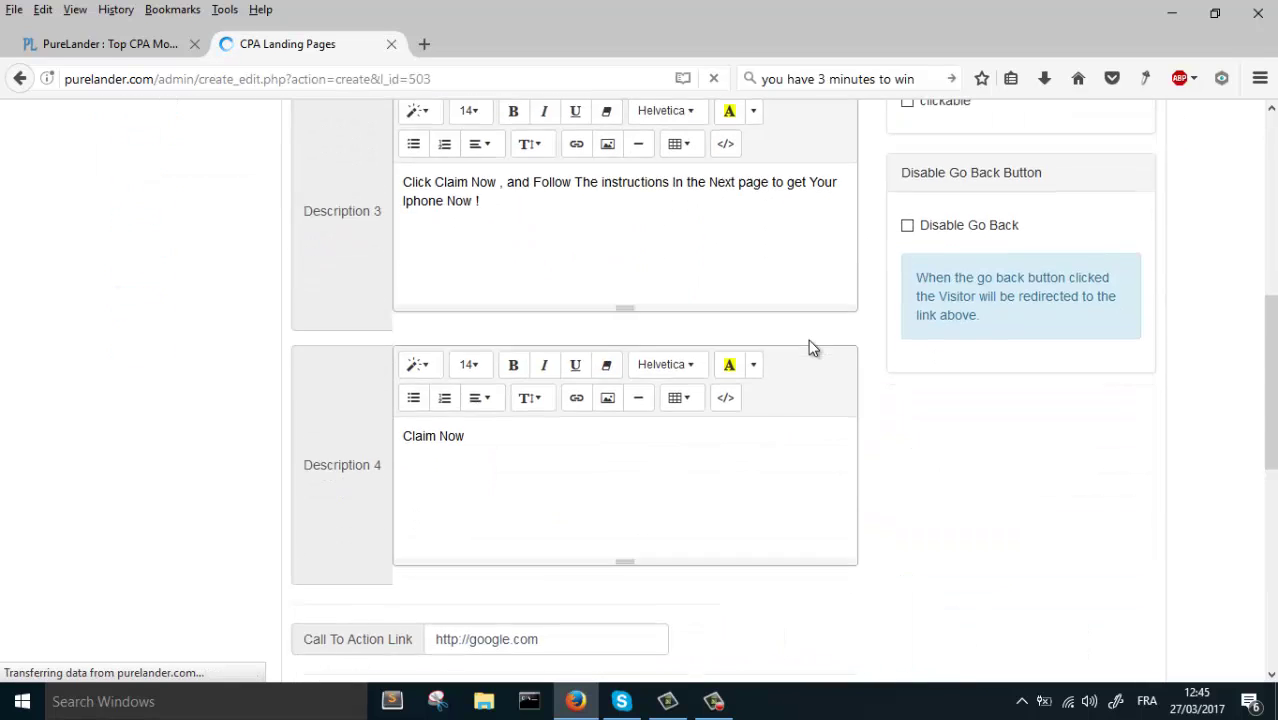
click(399, 628)
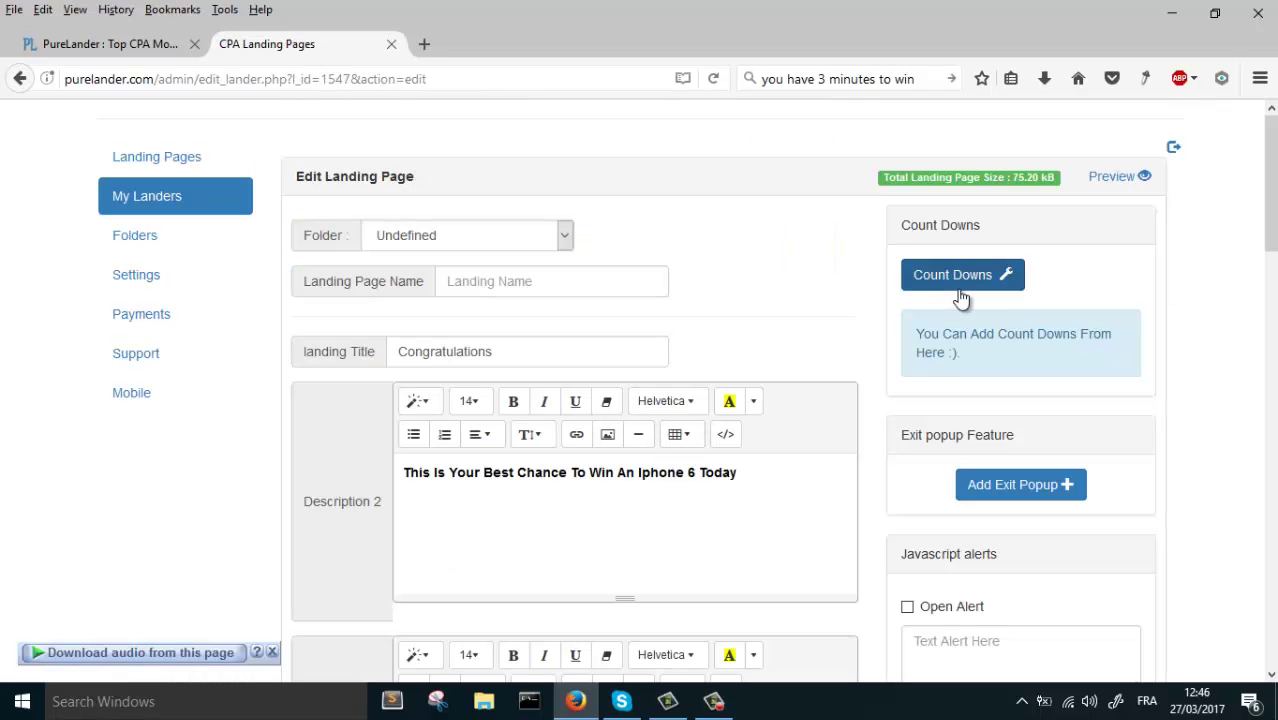
- Start a new count down for the landing page with 90 seconds and the 03:15 style
click(965, 292)
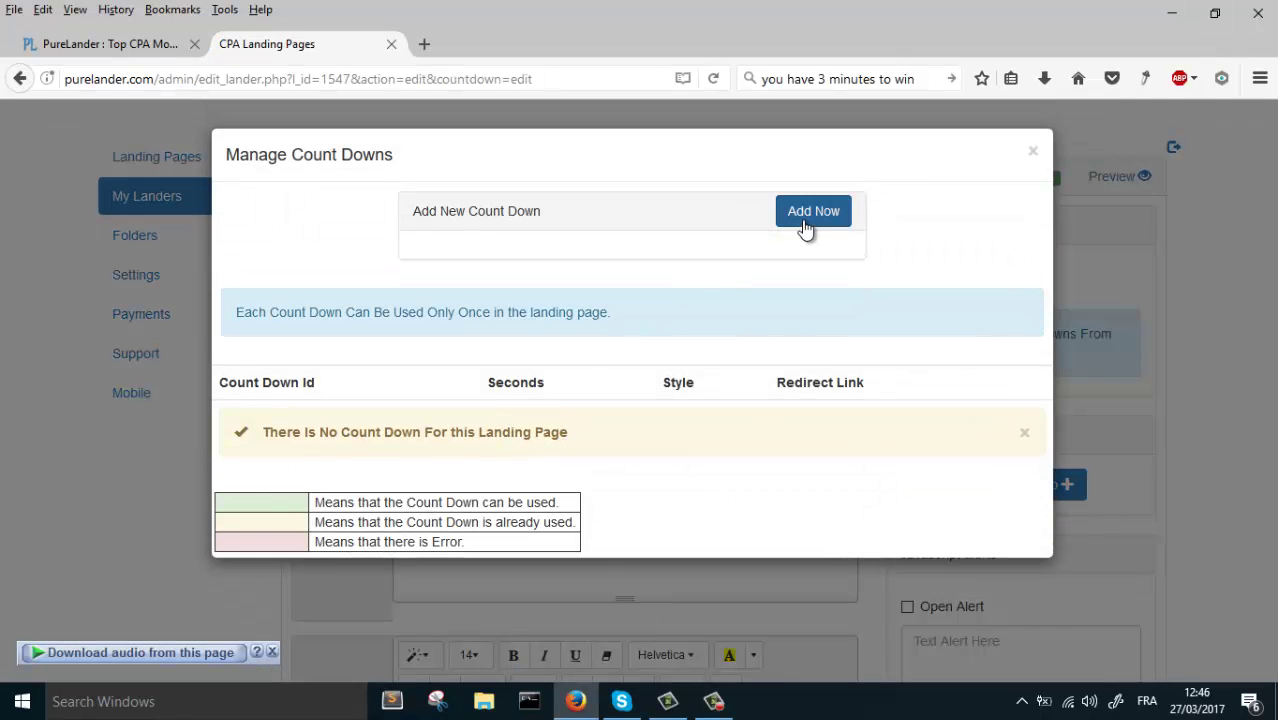
click(806, 228)
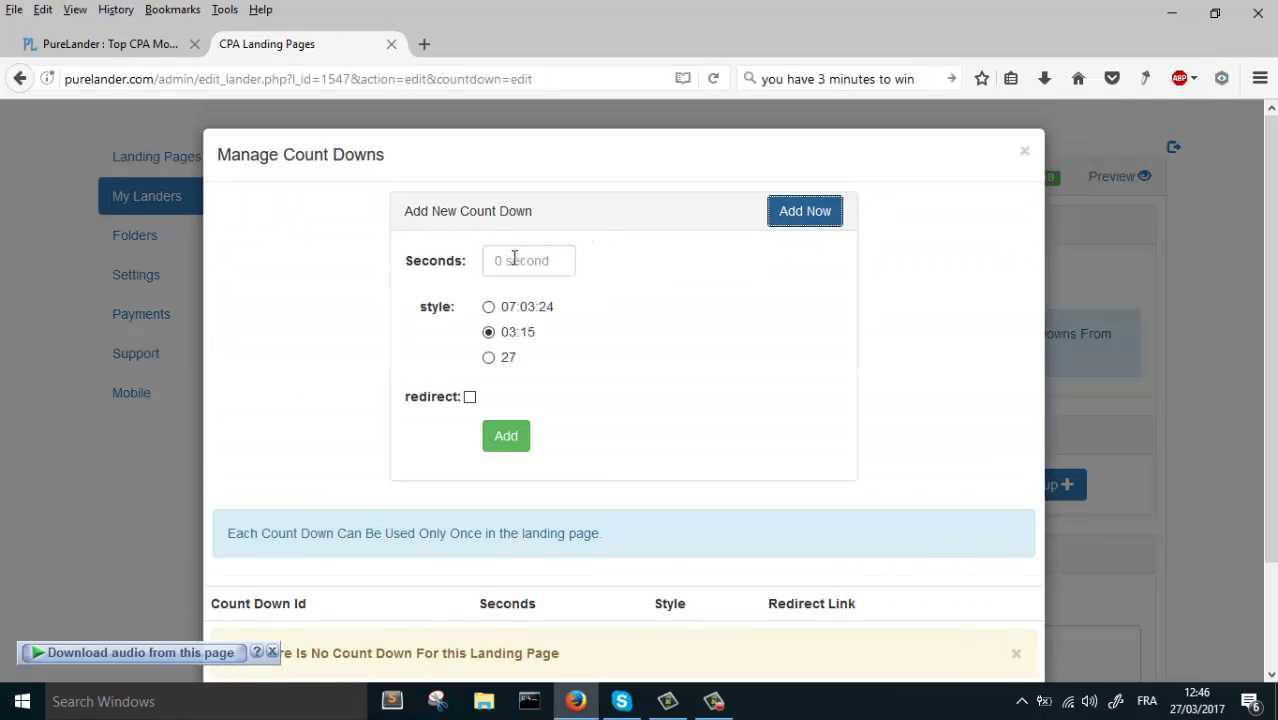
click(515, 258)
text(90)
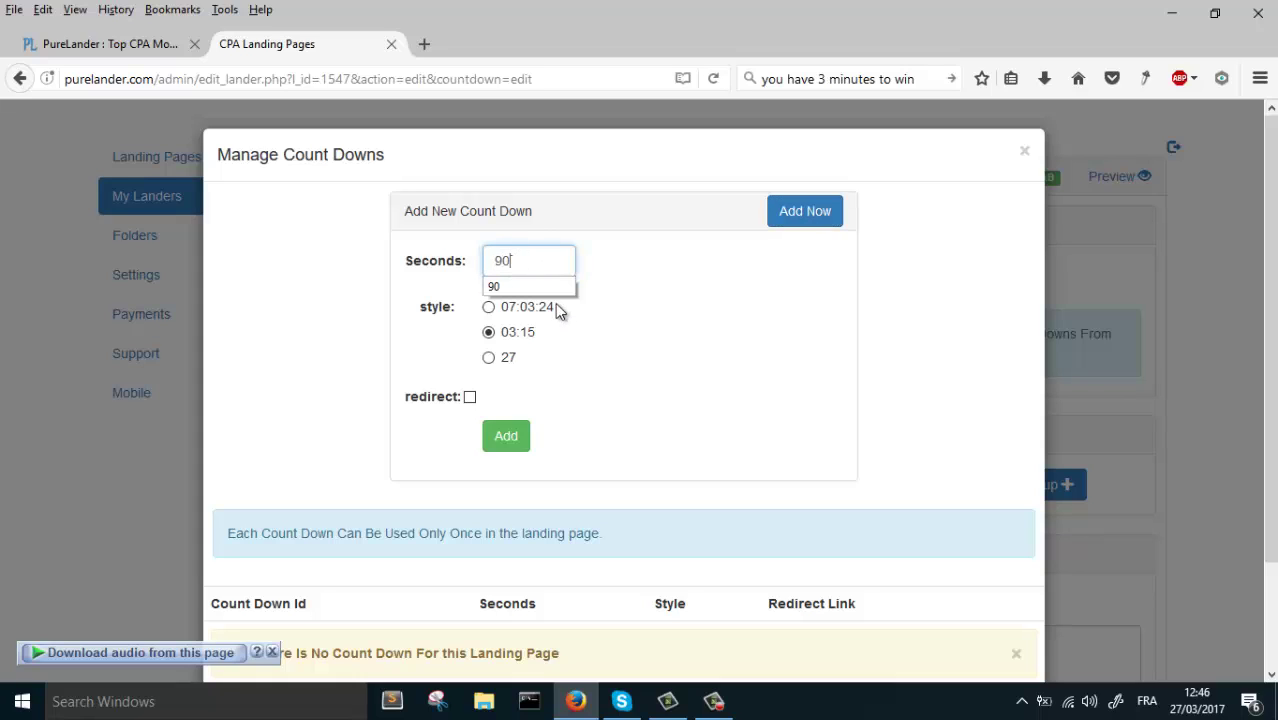
click(575, 384)
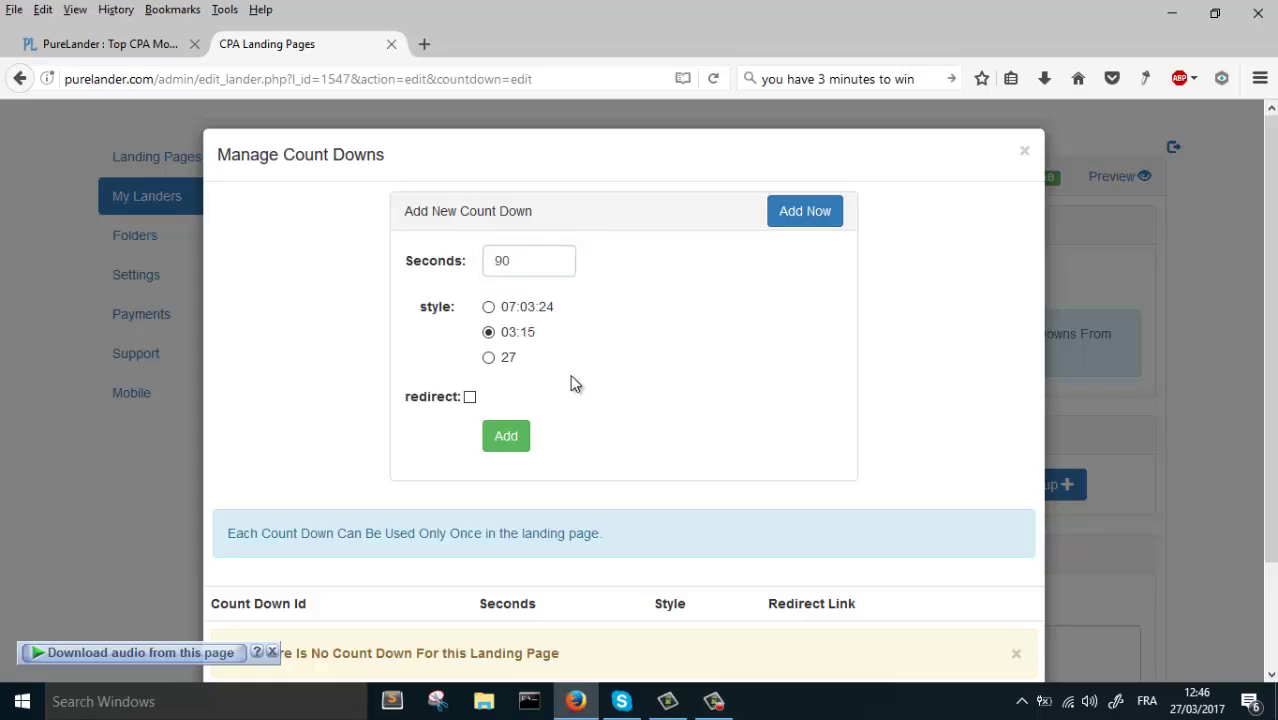
click(489, 309)
click(488, 307)
click(488, 332)
click(488, 357)
click(488, 332)
click(470, 396)
click(558, 420)
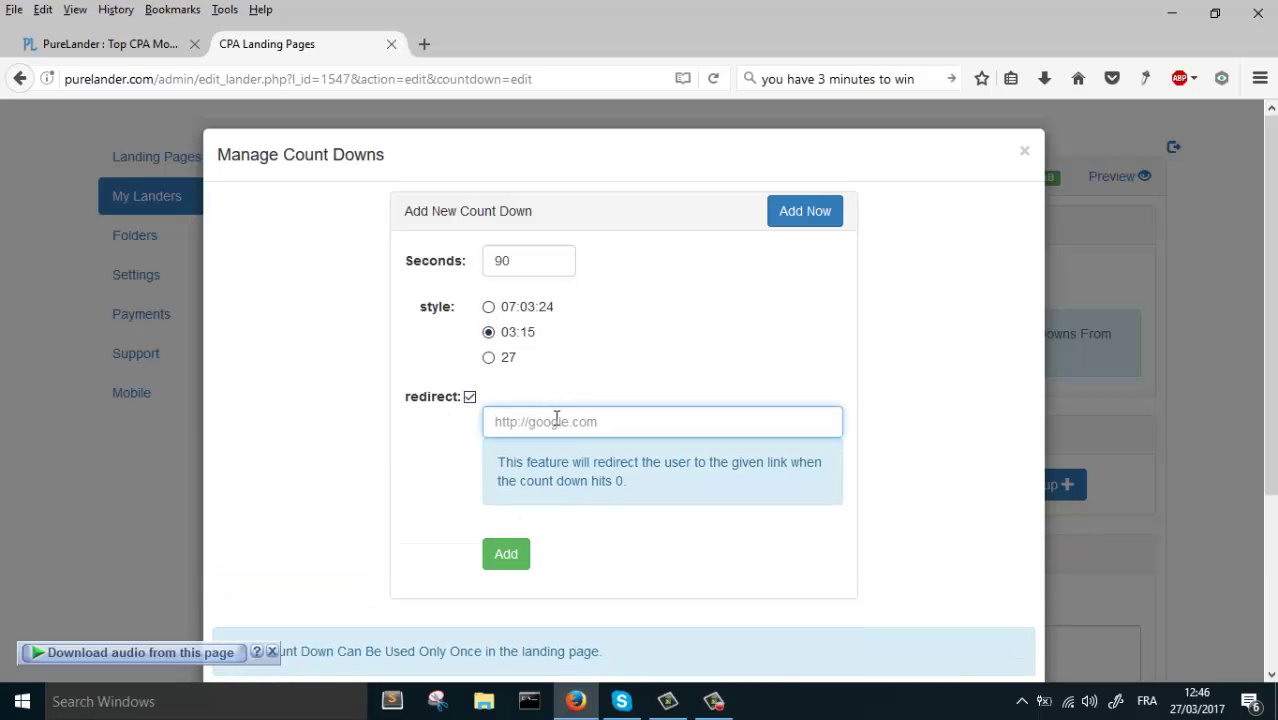
click(539, 423)
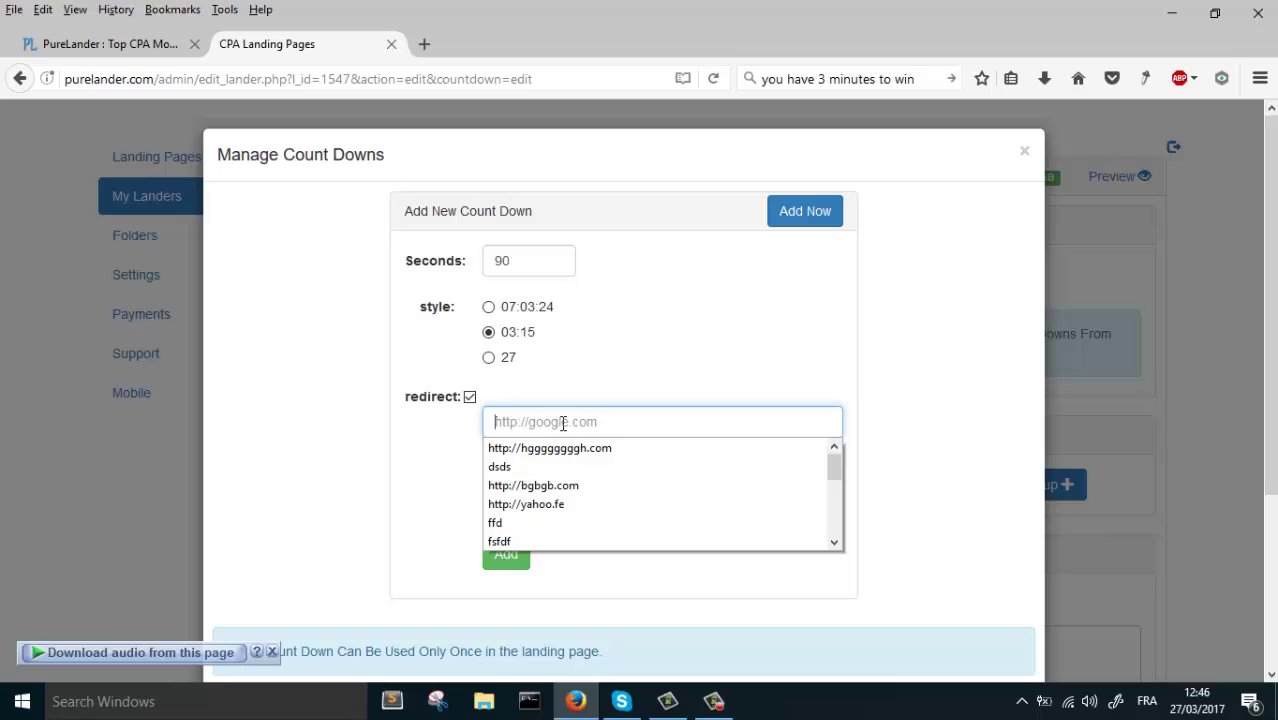
click(532, 268)
click(471, 398)
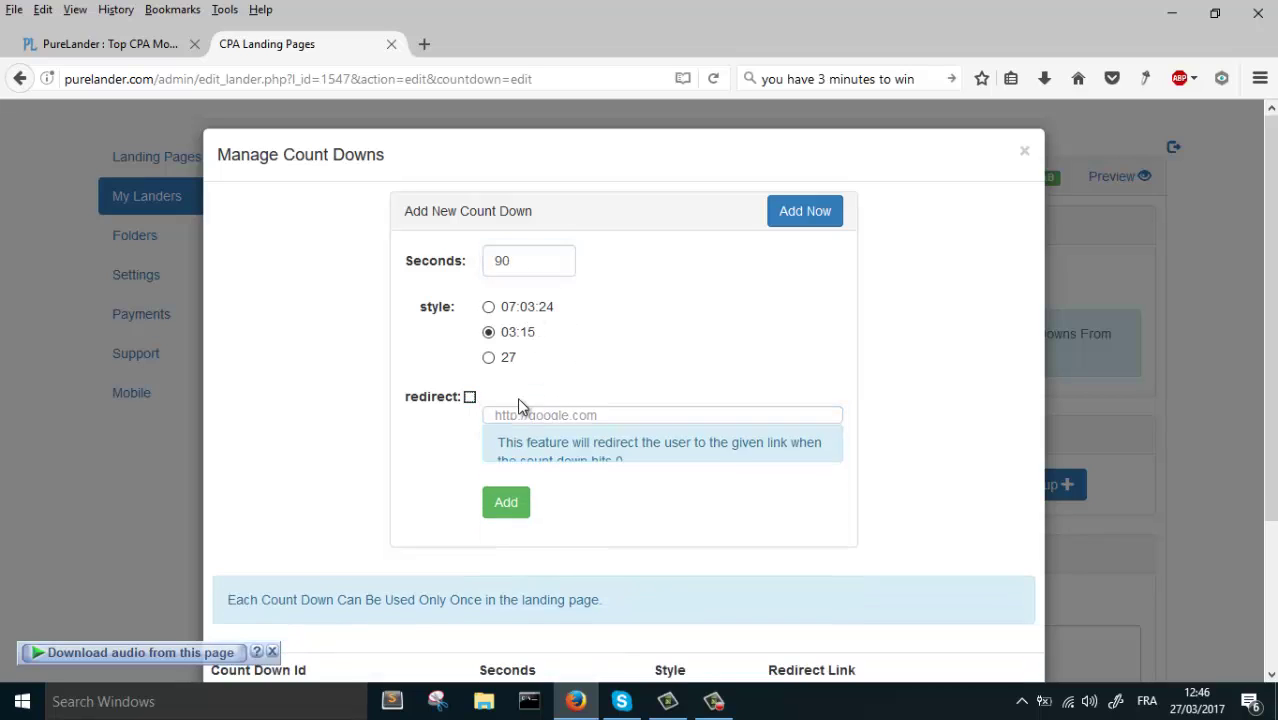
- Add the configured 90-second count down to the landing page
click(508, 440)
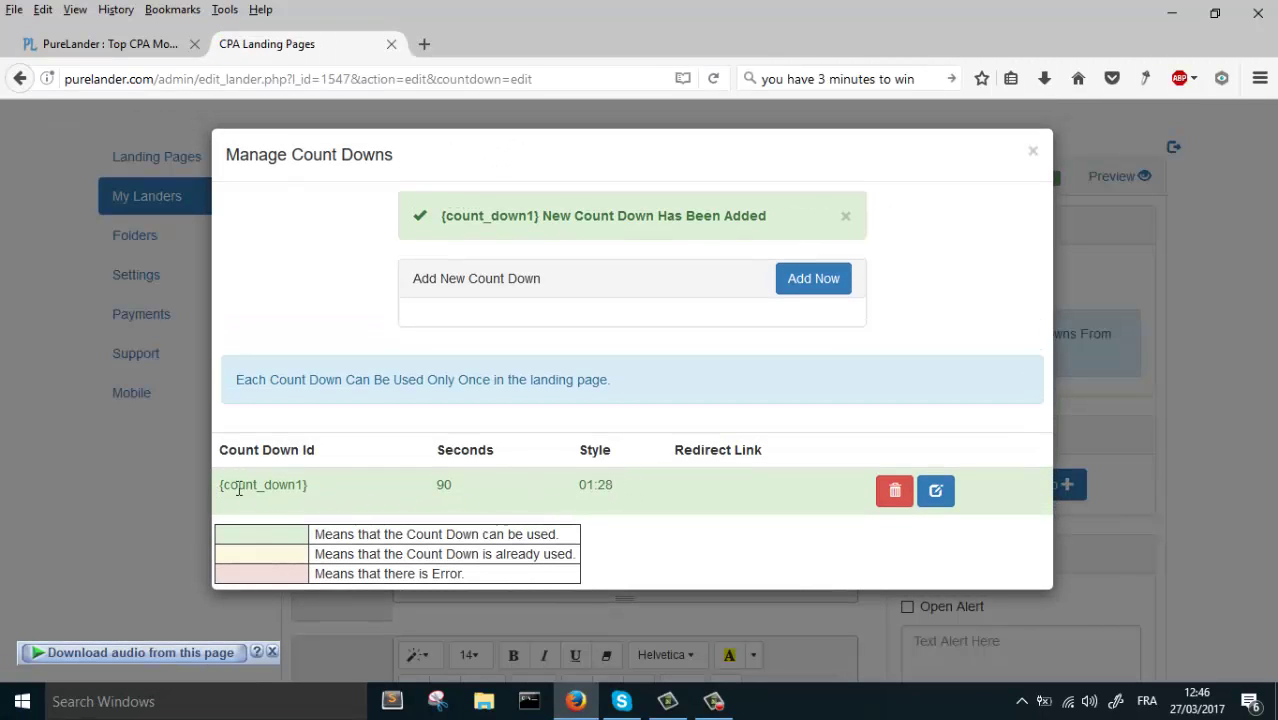
drag(239, 488, 613, 485)
click(777, 486)
- Add a second count down of 120 seconds with the seconds-only style 27
click(813, 278)
click(569, 333)
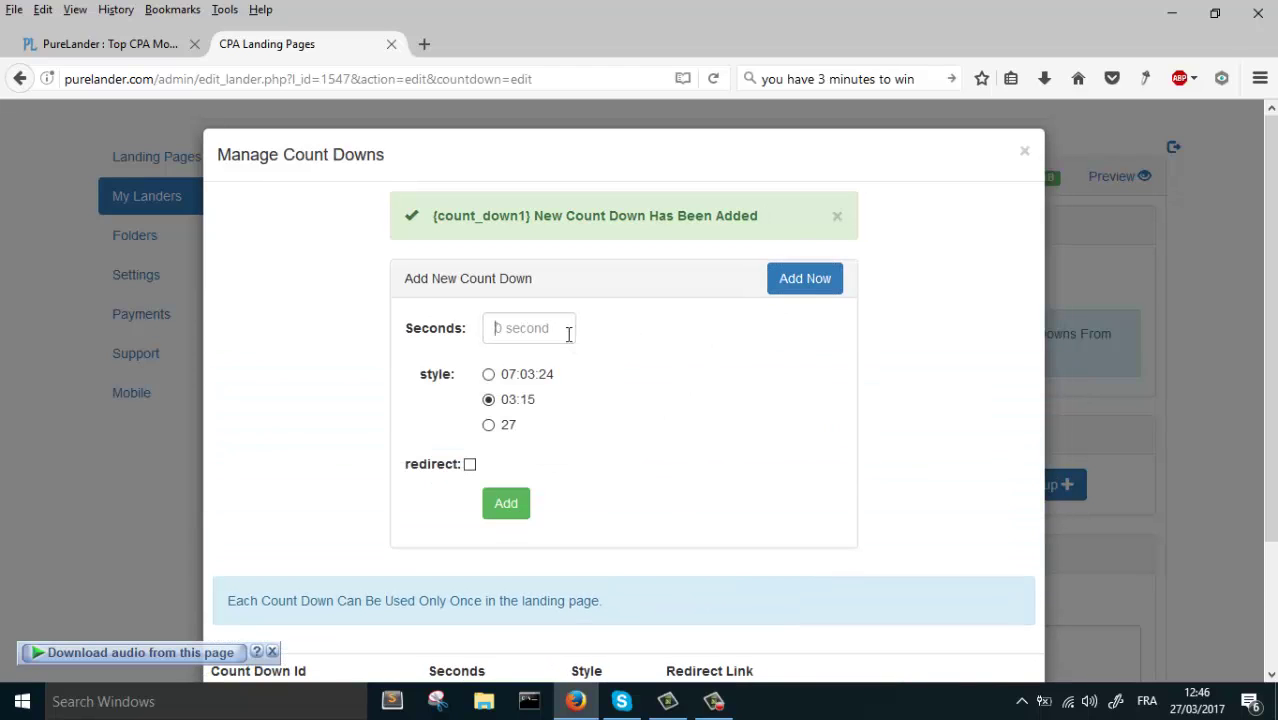
text(120)
click(588, 377)
drag(539, 324, 462, 323)
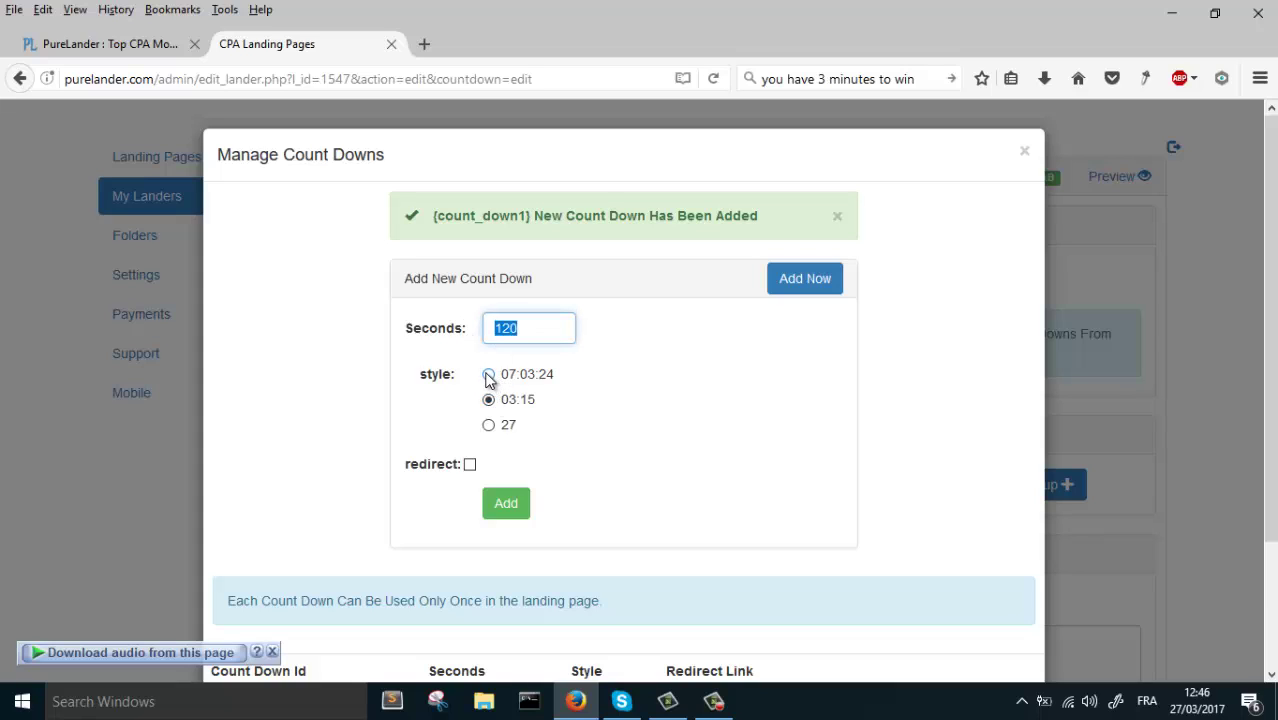
click(488, 425)
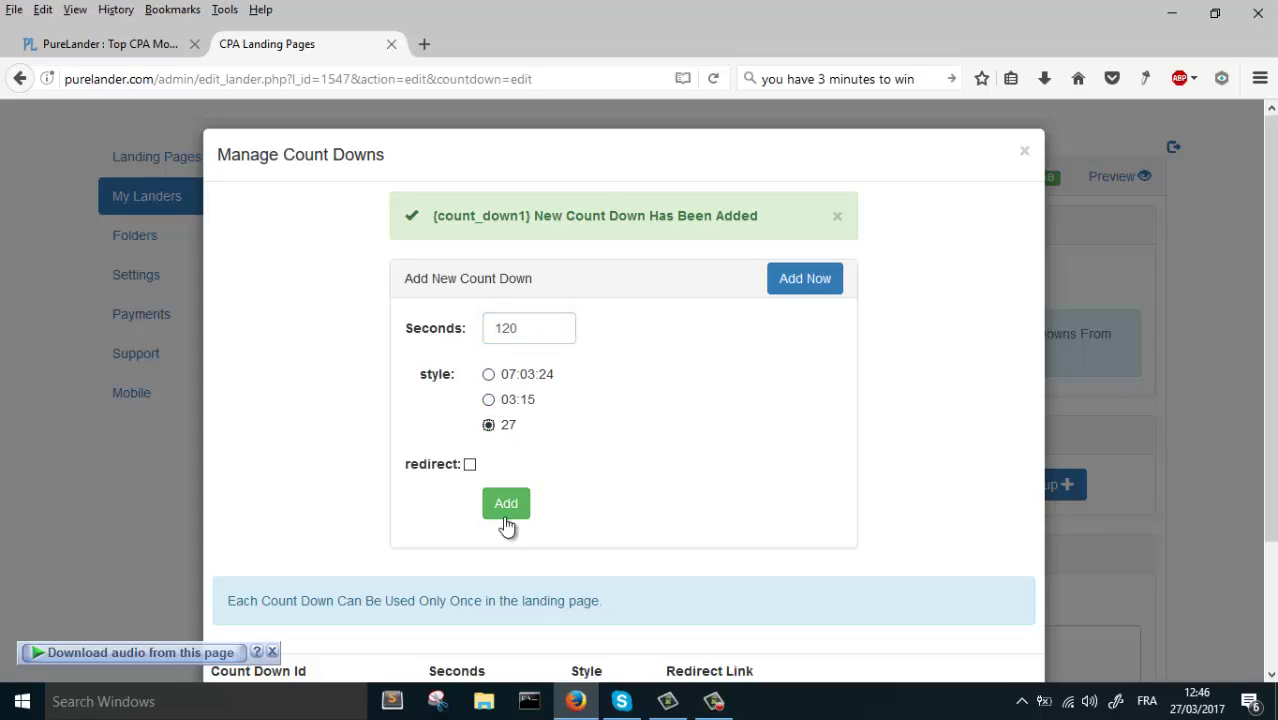
click(520, 509)
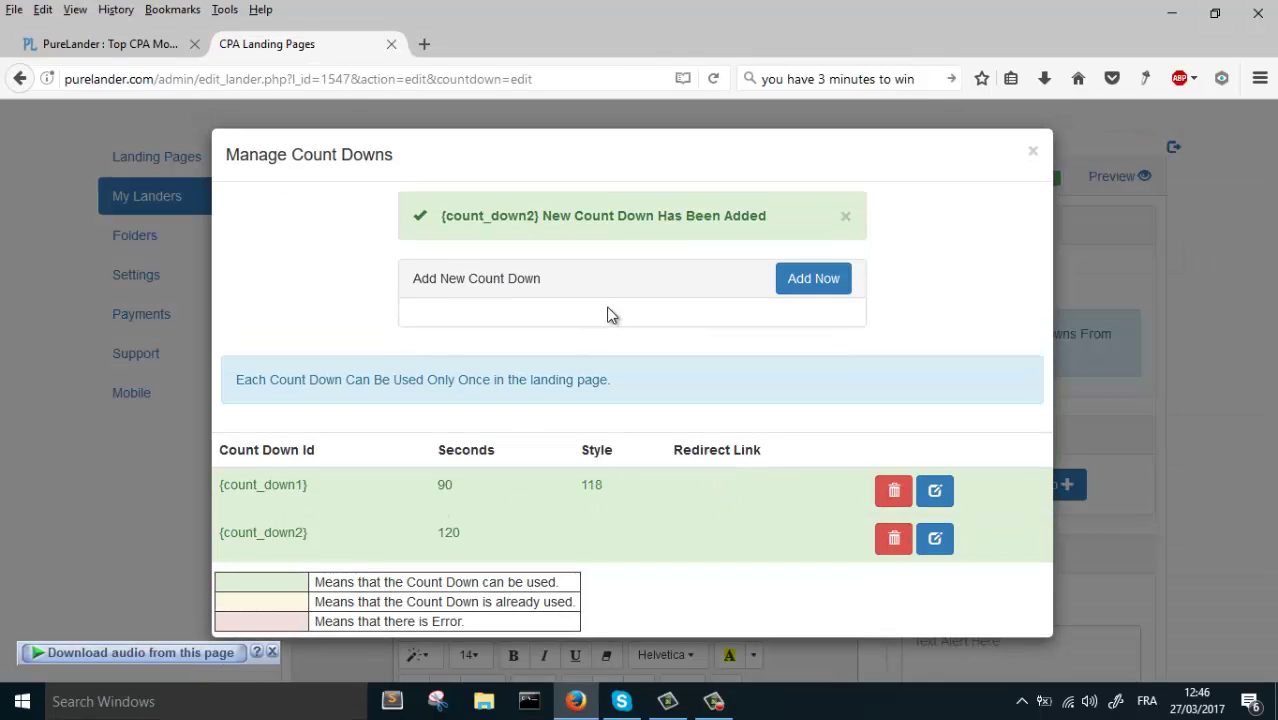
- Copy the {count_down1} identifier and close the count down manager
drag(309, 490, 221, 493)
key(ctrl+c)
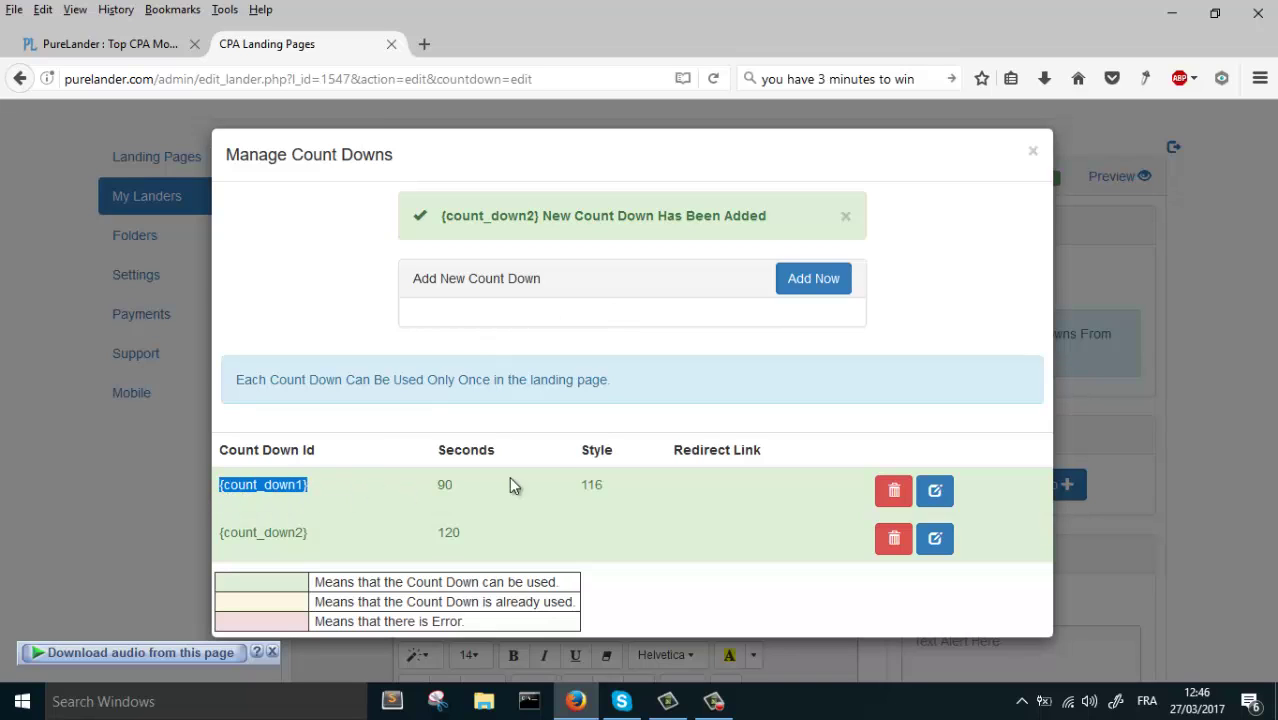
click(1034, 155)
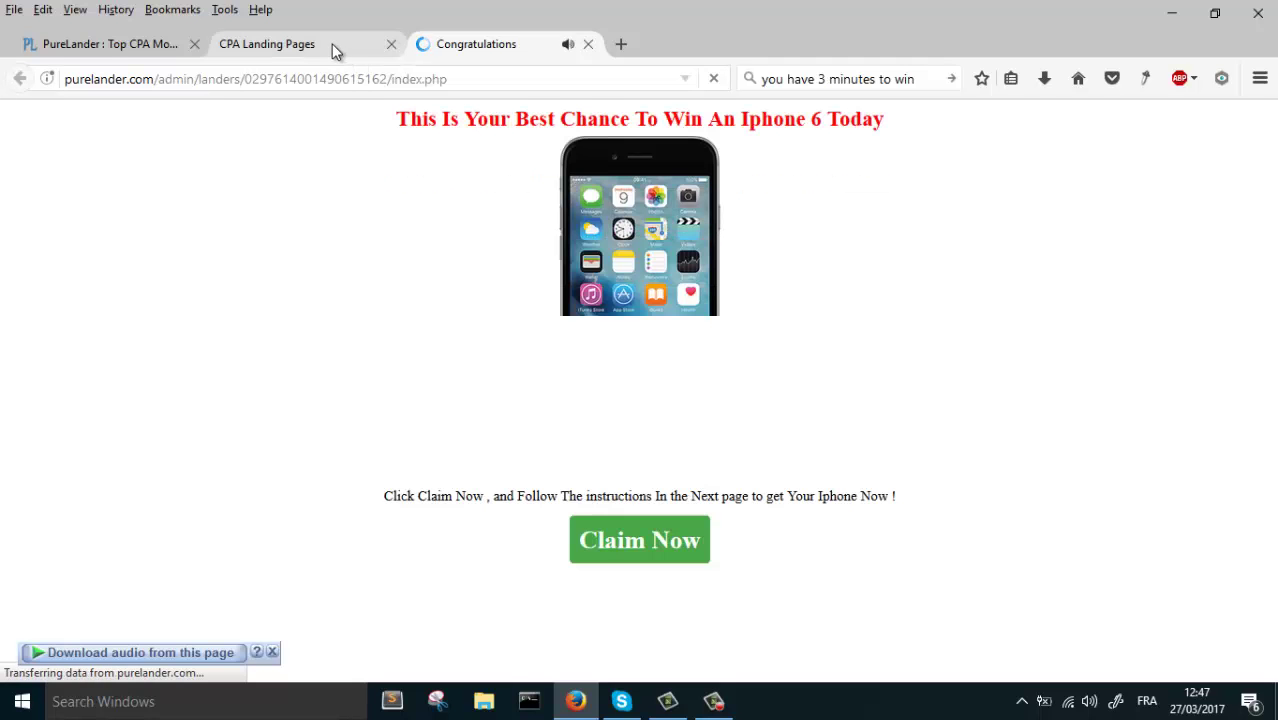
- In the landing page editor, add the line "you still have {count_down1} to take advantage of this offer" below the Description 2 headline
click(315, 48)
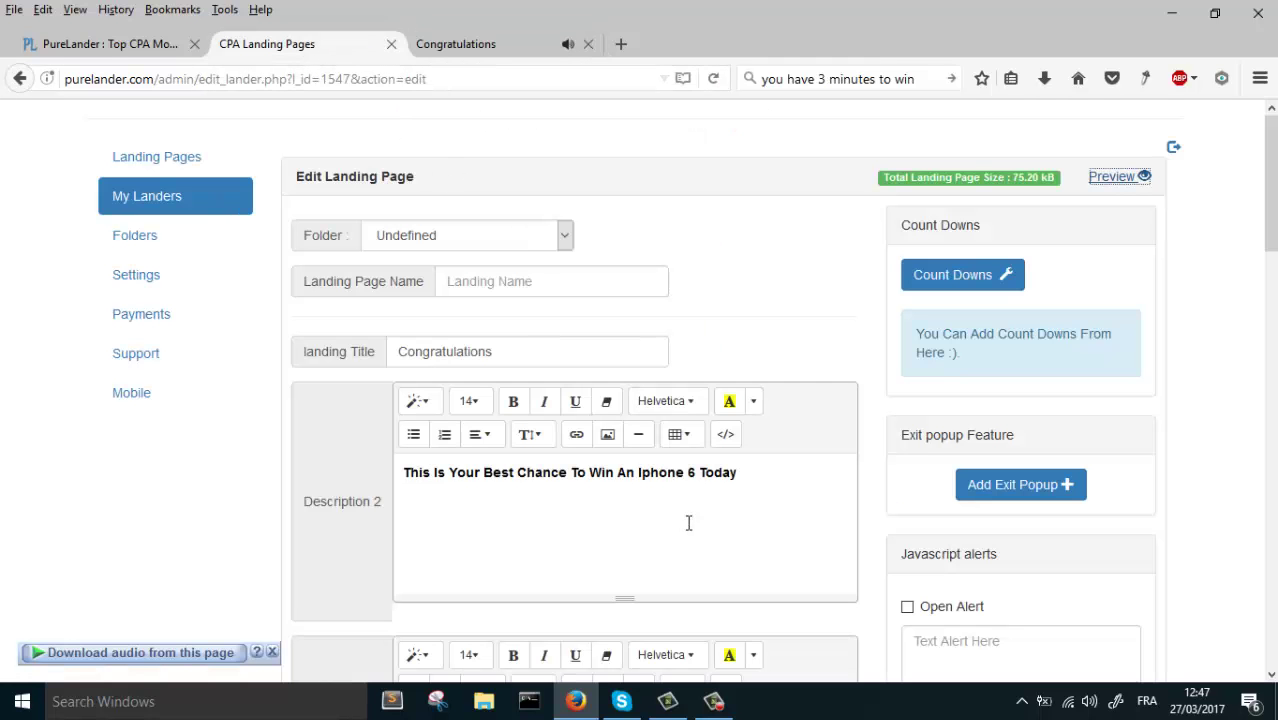
scroll(405, 394, down, 4)
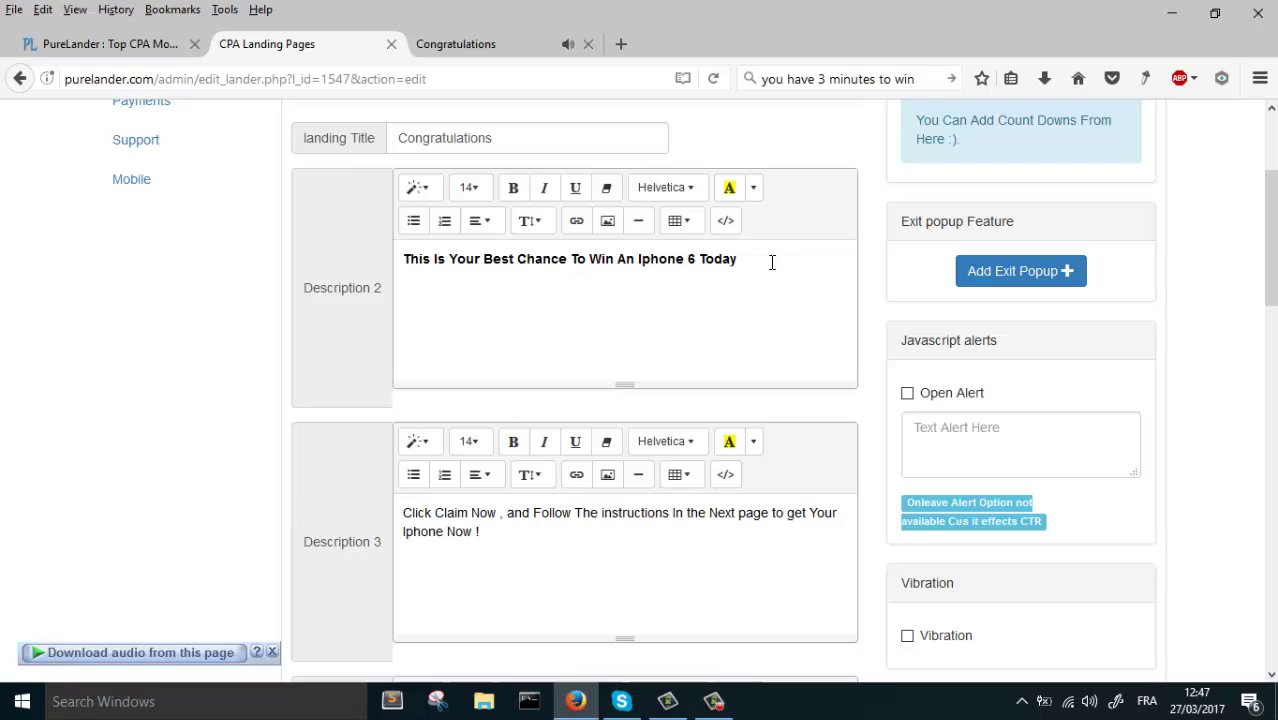
click(774, 261)
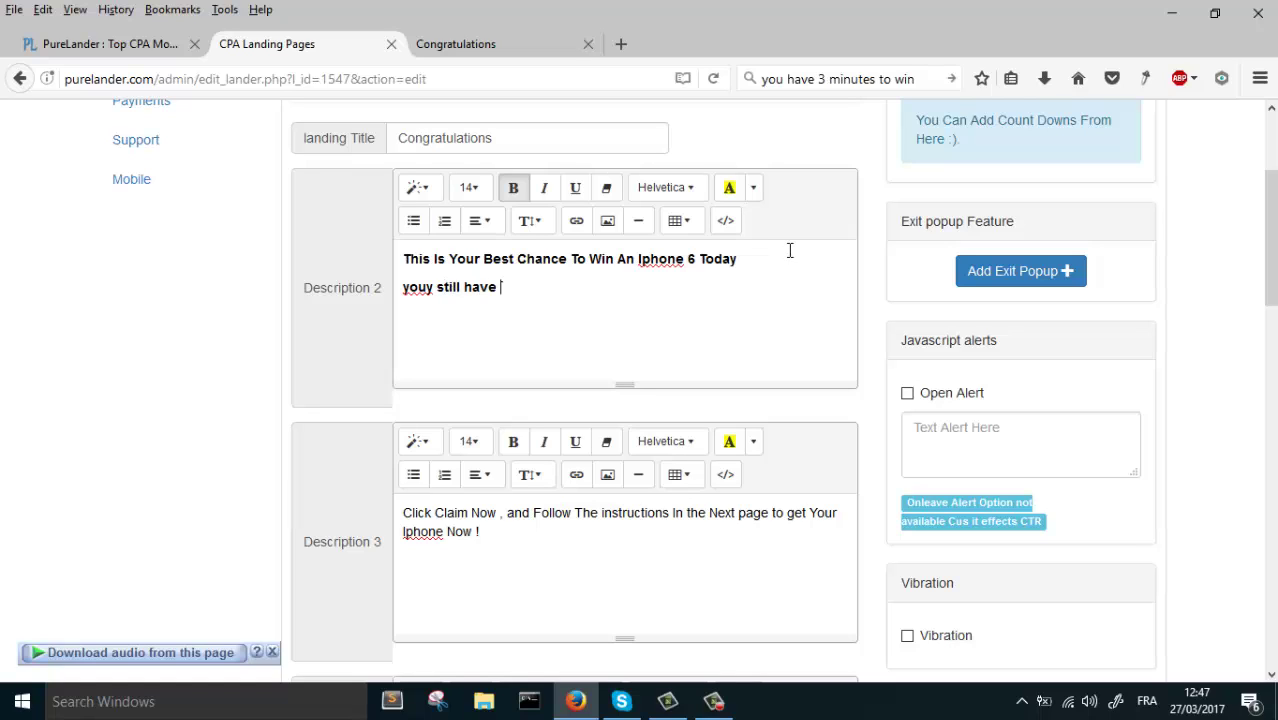
key(BackSpace)
key(ctrl+v)
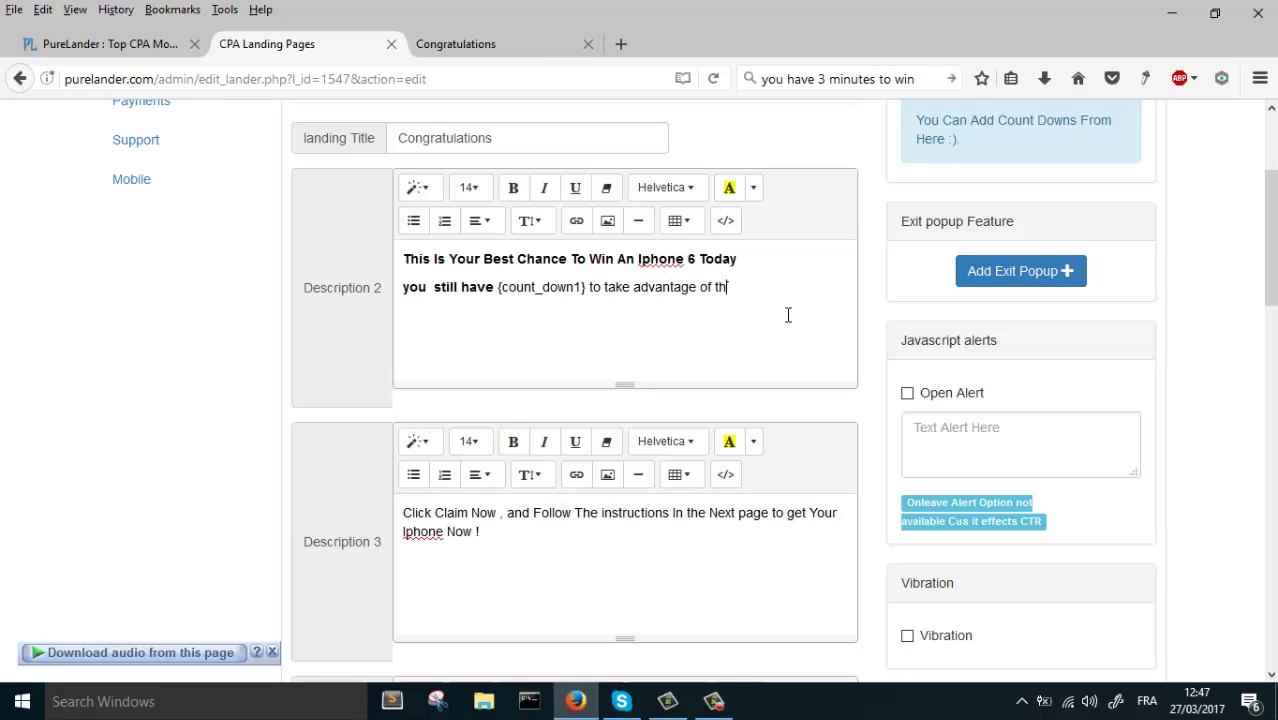
- Try bright green #00FF00 as the text colour for both lines of Description 2
drag(837, 303, 703, 245)
click(755, 192)
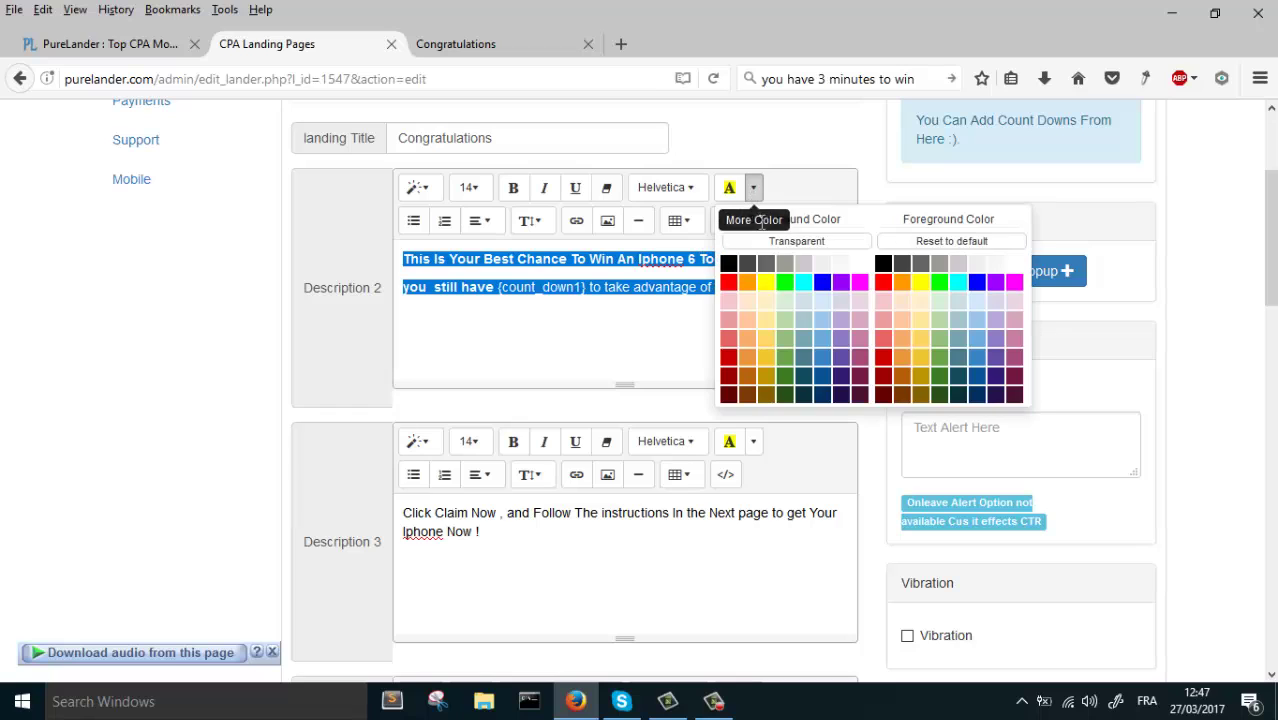
click(939, 283)
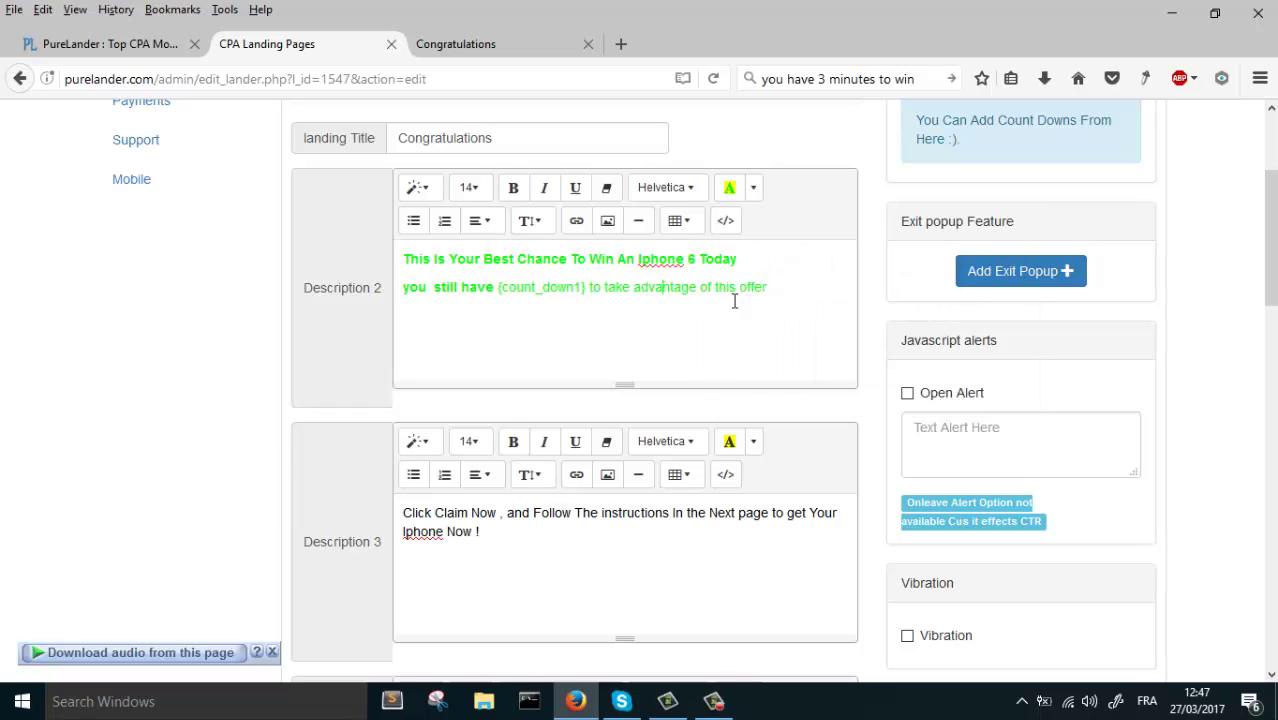
drag(784, 295, 376, 285)
click(815, 286)
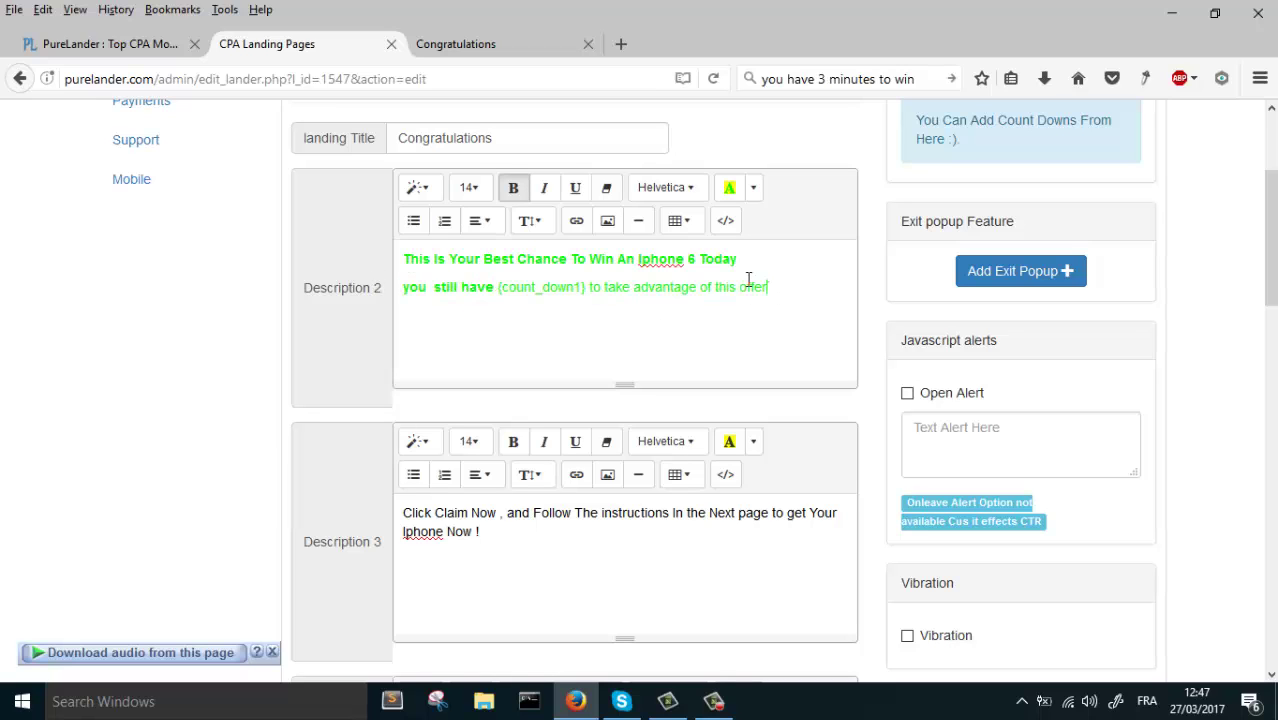
- Set the text colour of both Description 2 lines to a darker, muted green
key(ctrl+a)
click(755, 188)
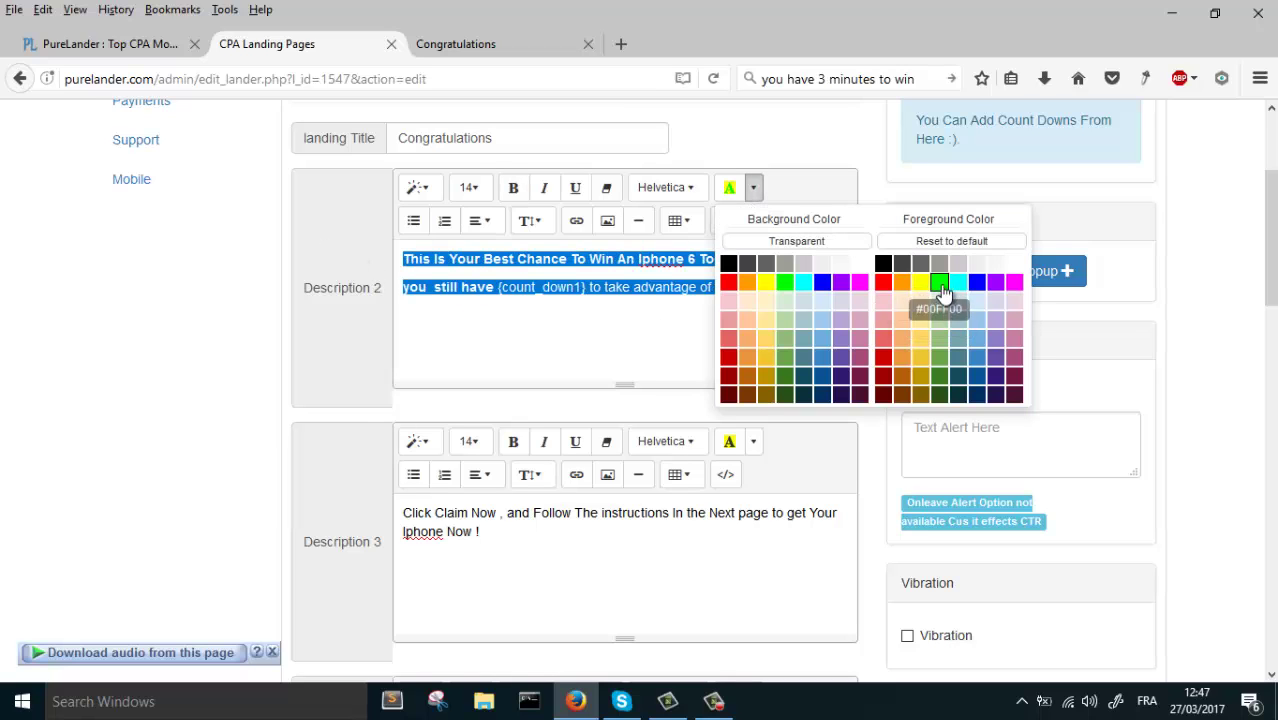
click(940, 357)
click(793, 316)
- Make all the text in Description 2 bold
drag(793, 297, 350, 245)
click(513, 188)
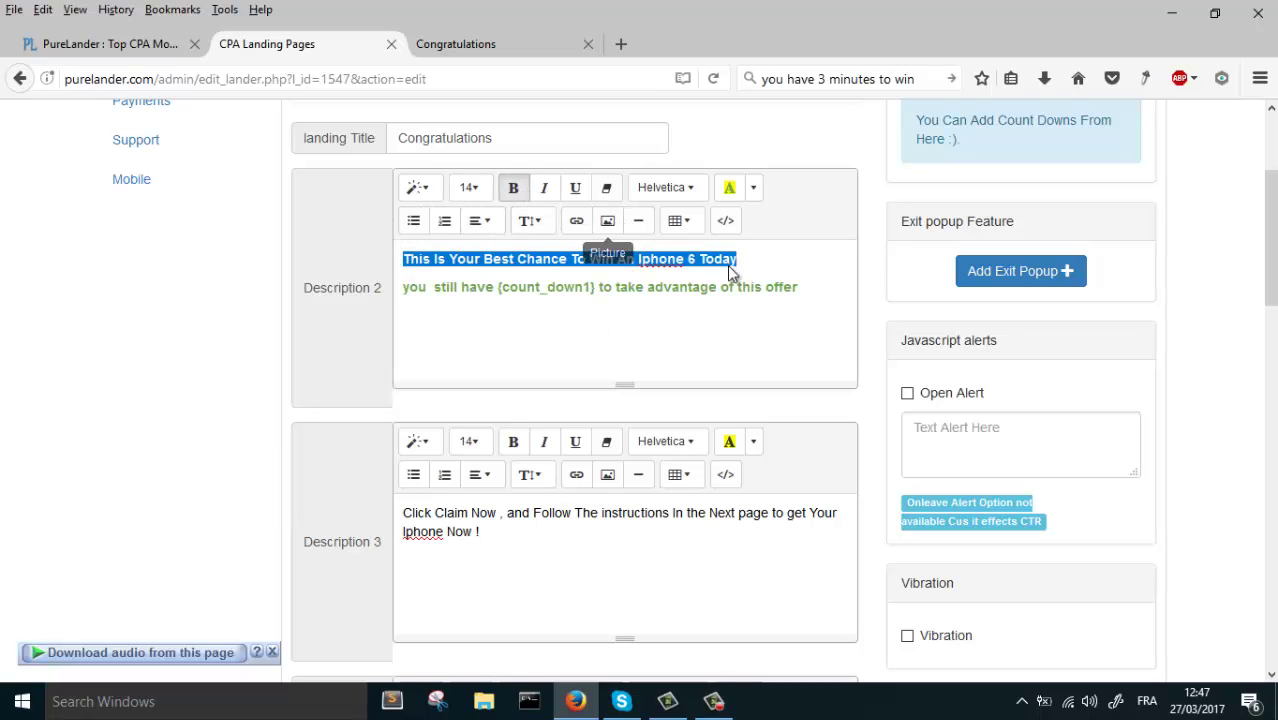
drag(799, 288, 384, 247)
click(604, 287)
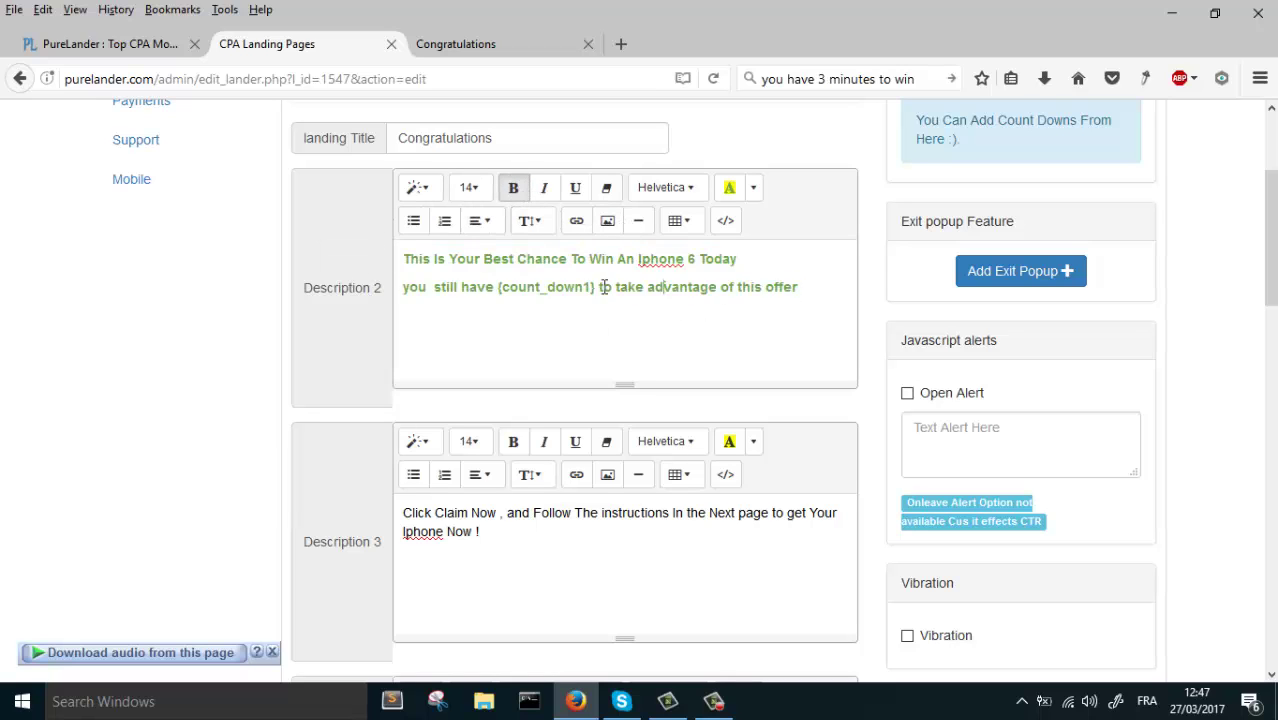
- Colour the {count_down1} placeholder in Description 2 red
drag(596, 287, 503, 285)
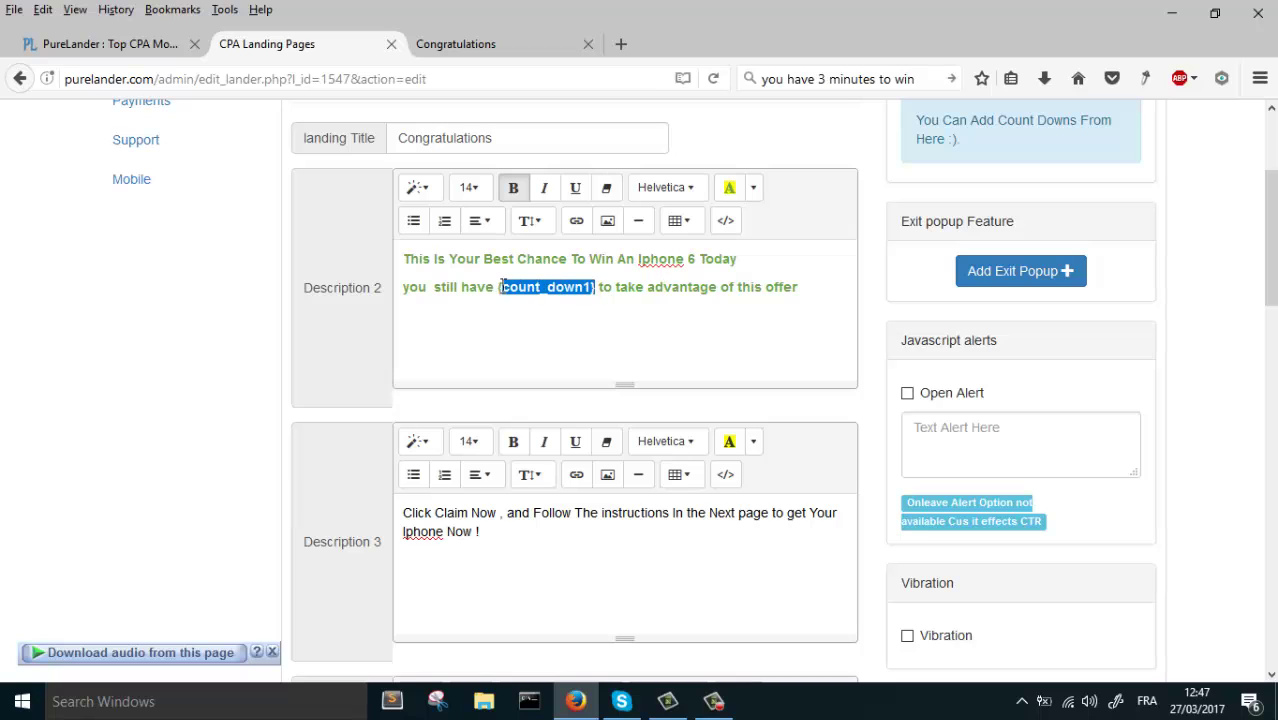
click(752, 190)
click(884, 284)
click(605, 324)
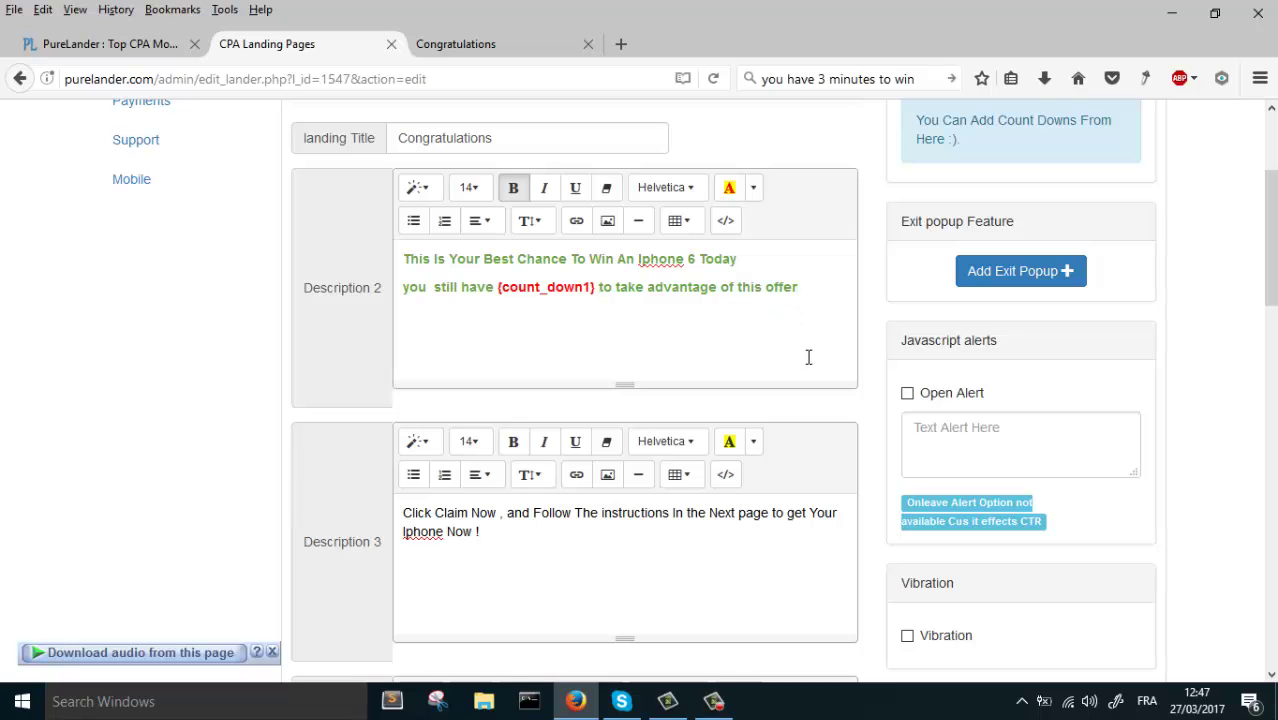
- Save the landing page changes and reload its Congratulations preview to check the running count down
scroll(801, 361, down, 10)
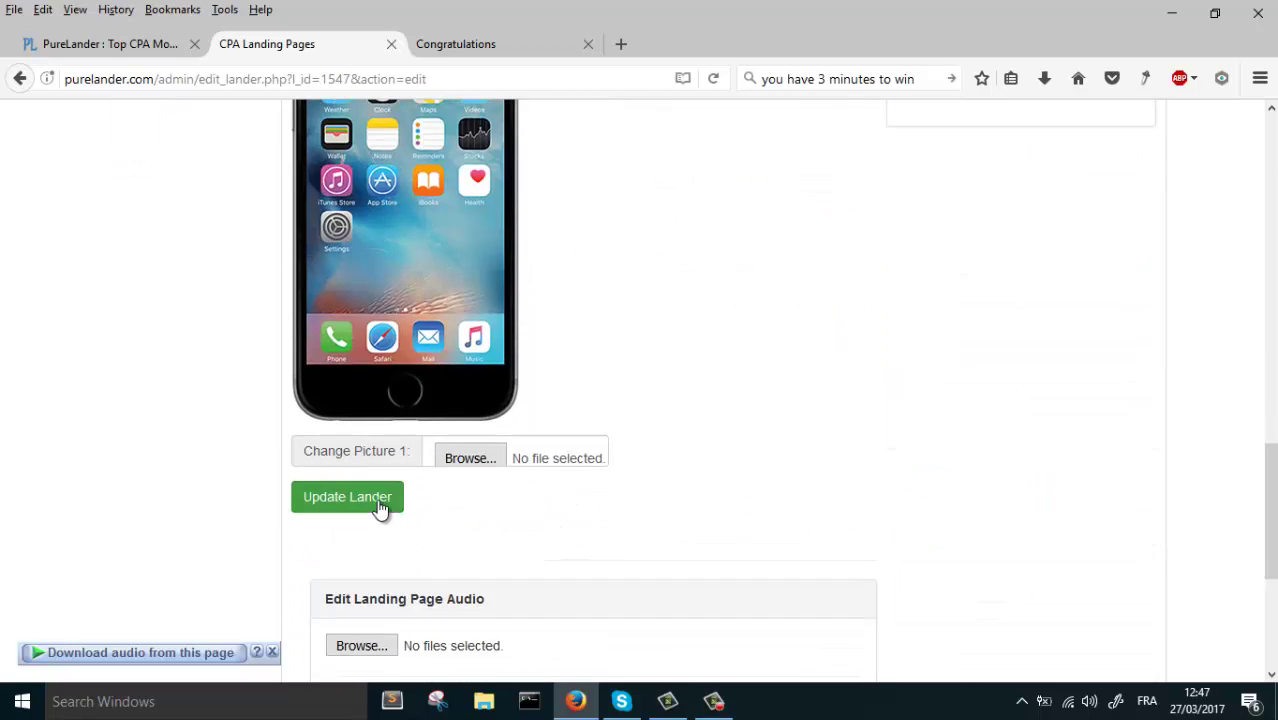
click(380, 503)
click(459, 43)
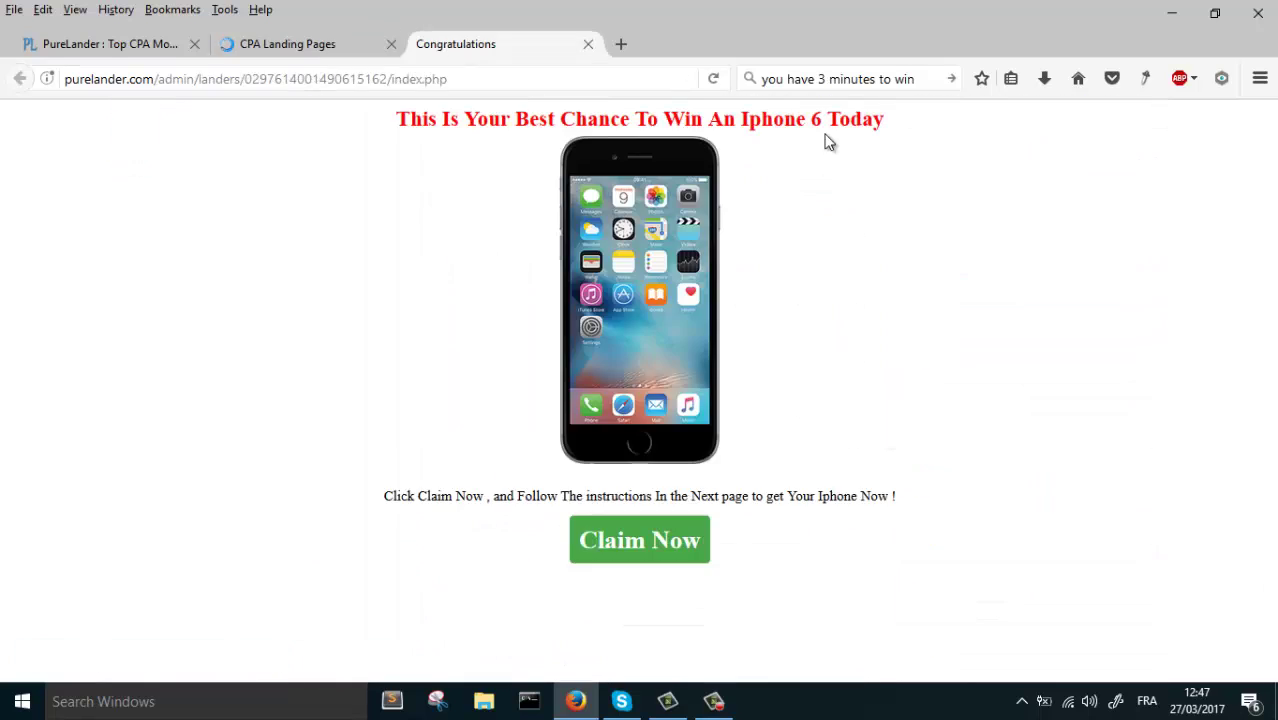
click(714, 79)
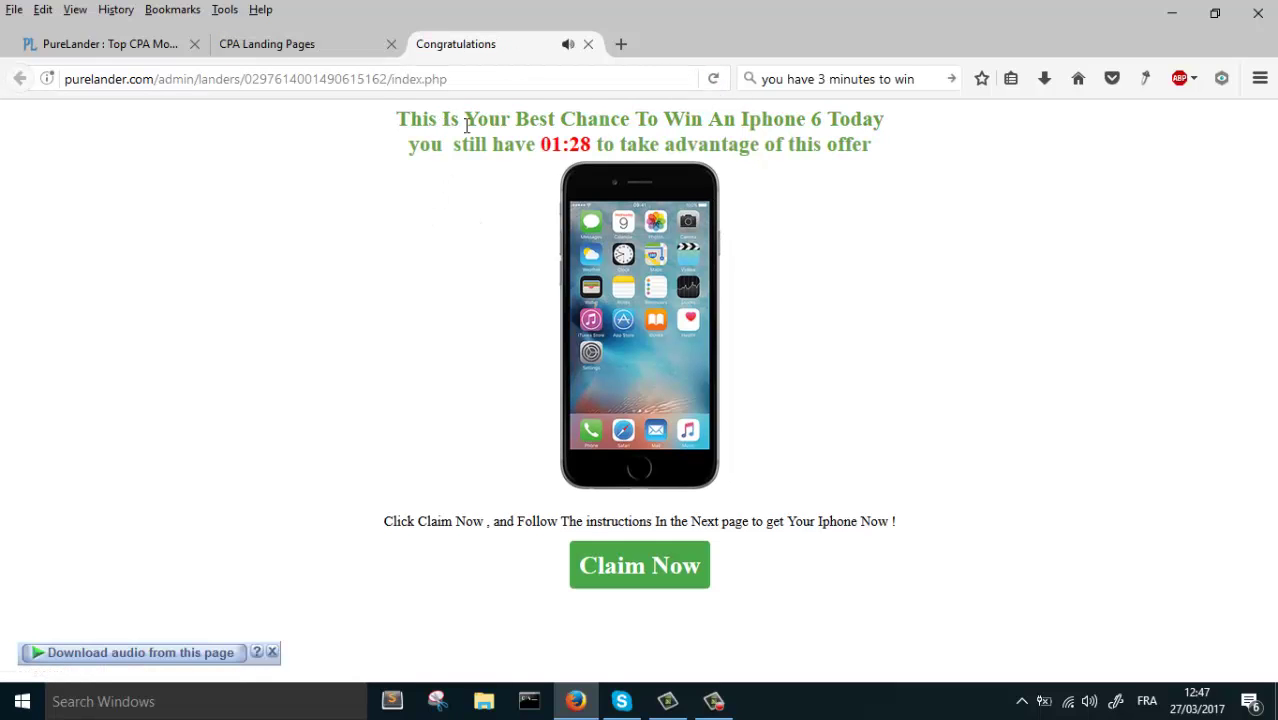
drag(542, 140, 610, 120)
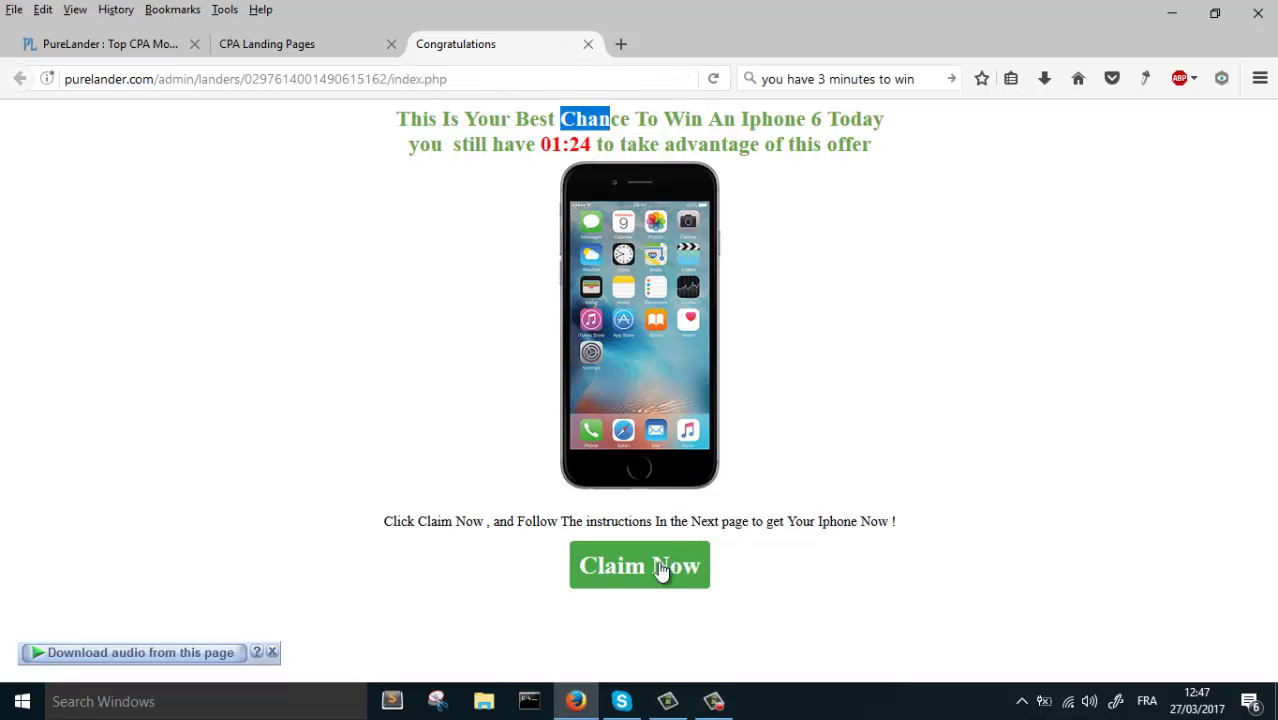
- Return to the landing page editor and copy the unused {count_down2} ID from the count down manager
click(275, 45)
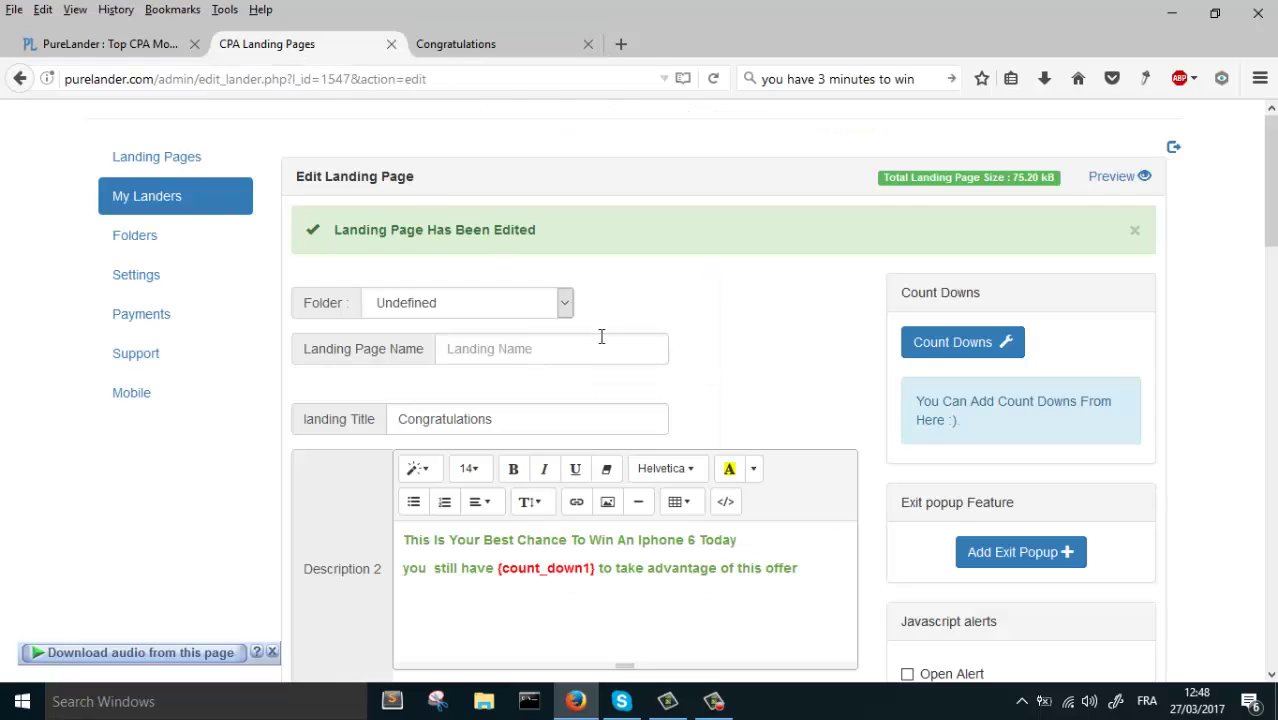
click(970, 342)
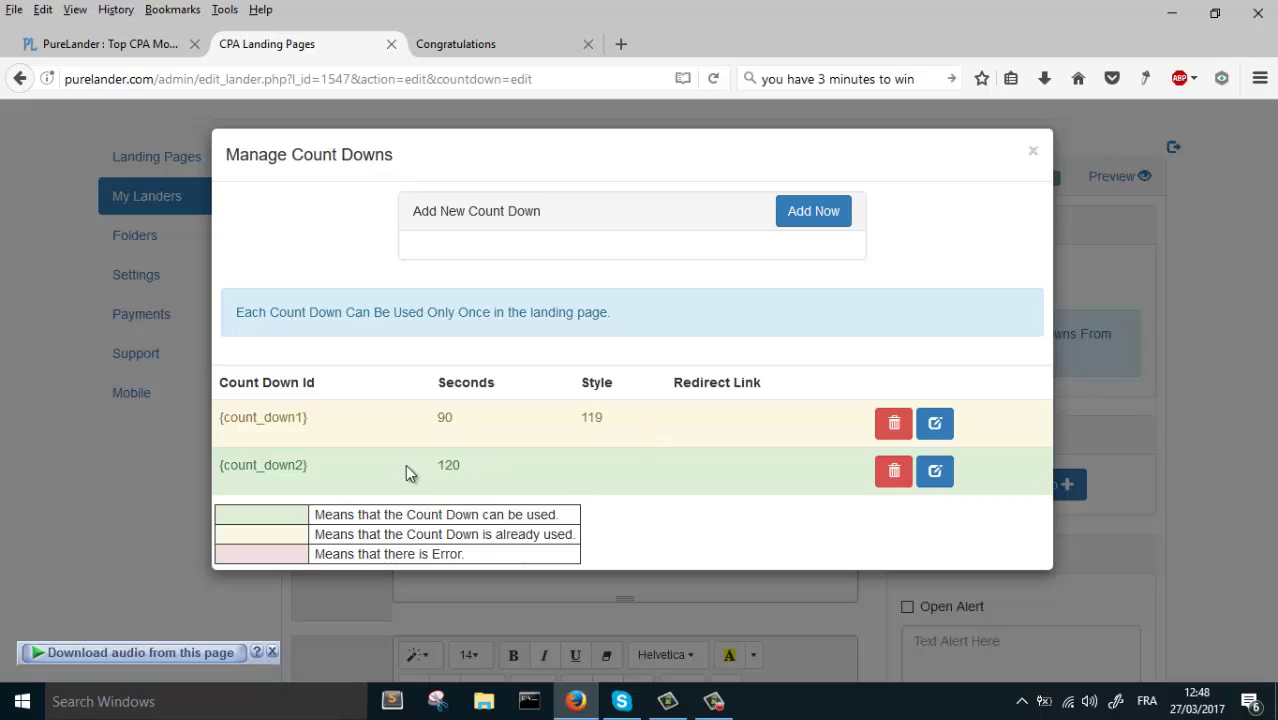
drag(310, 466, 227, 466)
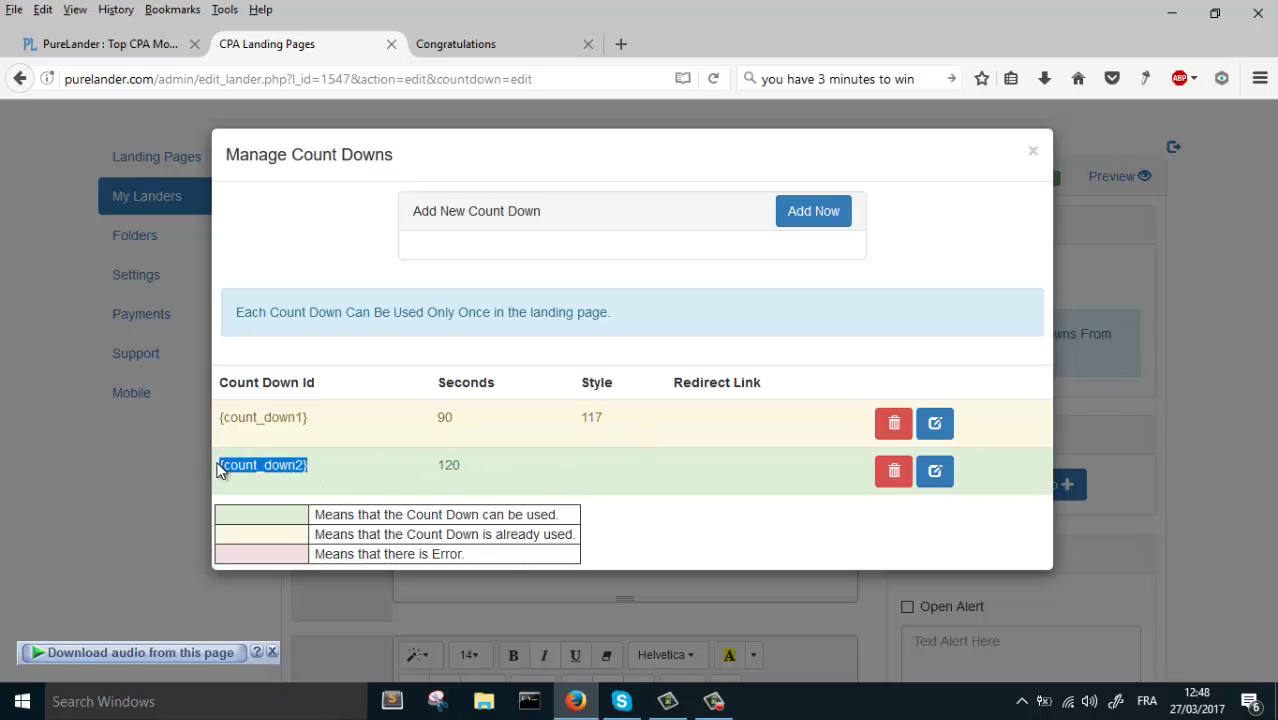
click(285, 430)
drag(245, 418, 390, 427)
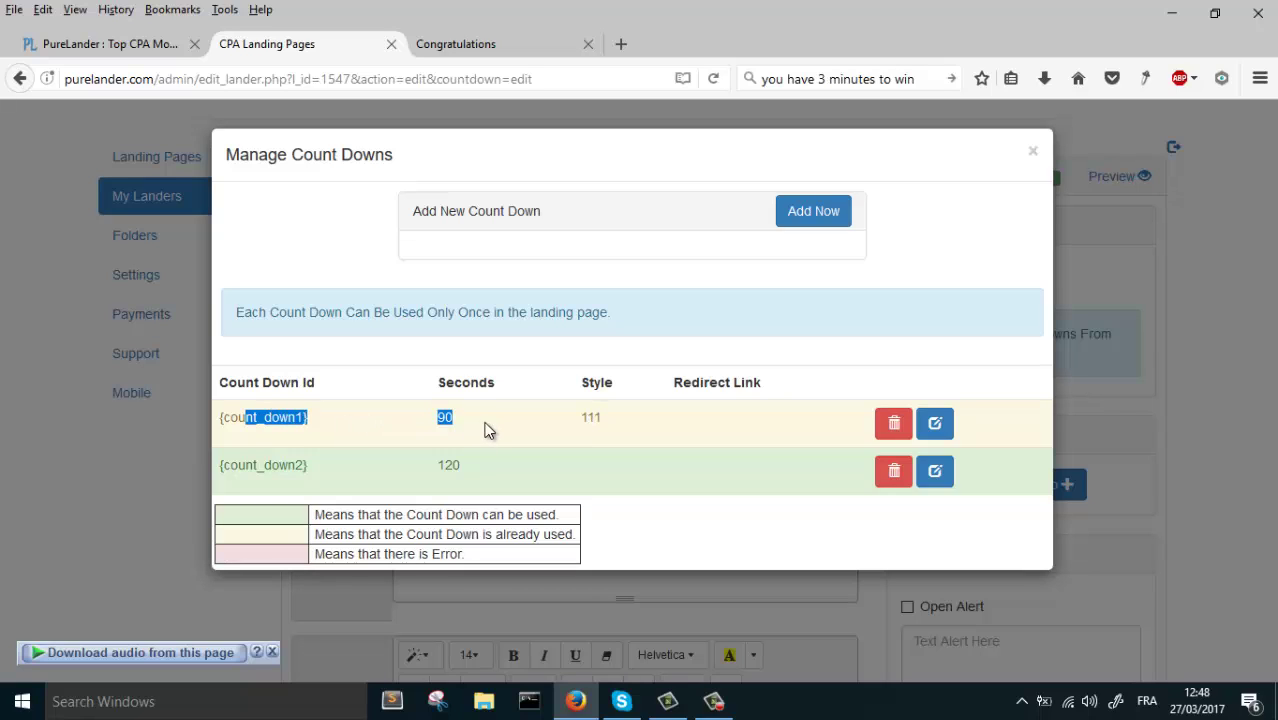
drag(309, 466, 216, 470)
key(ctrl+c)
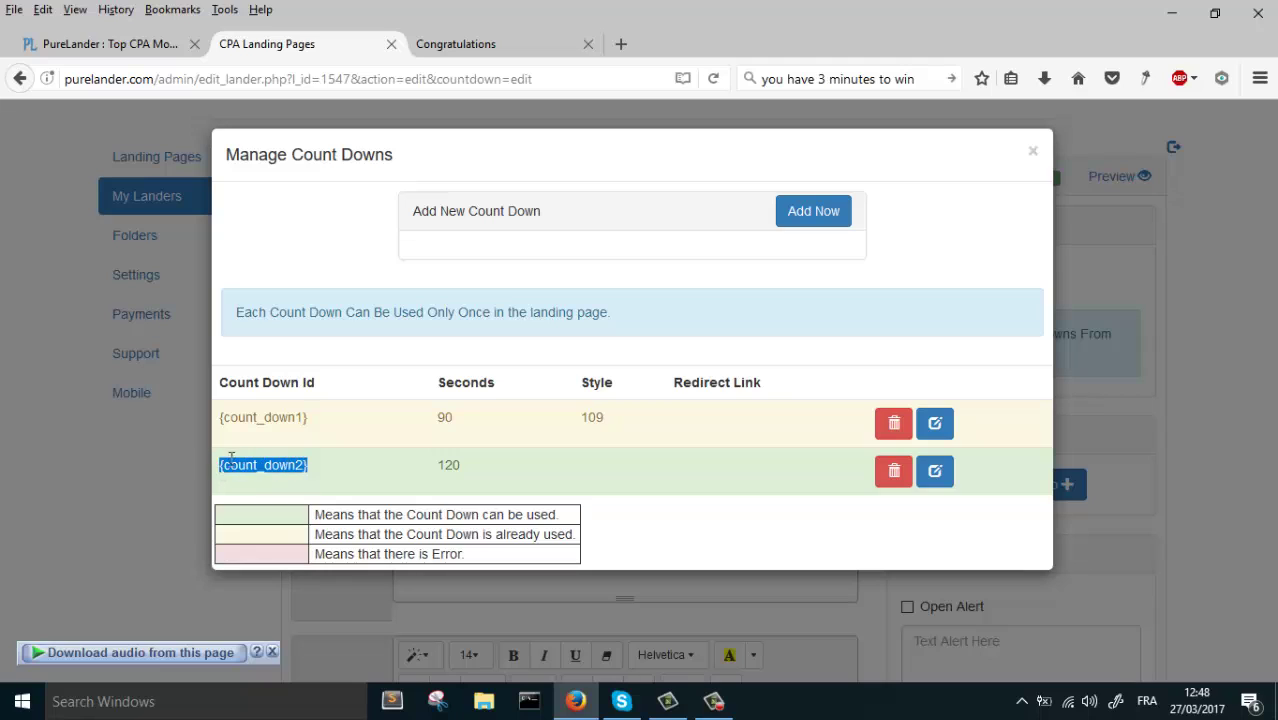
drag(308, 466, 238, 466)
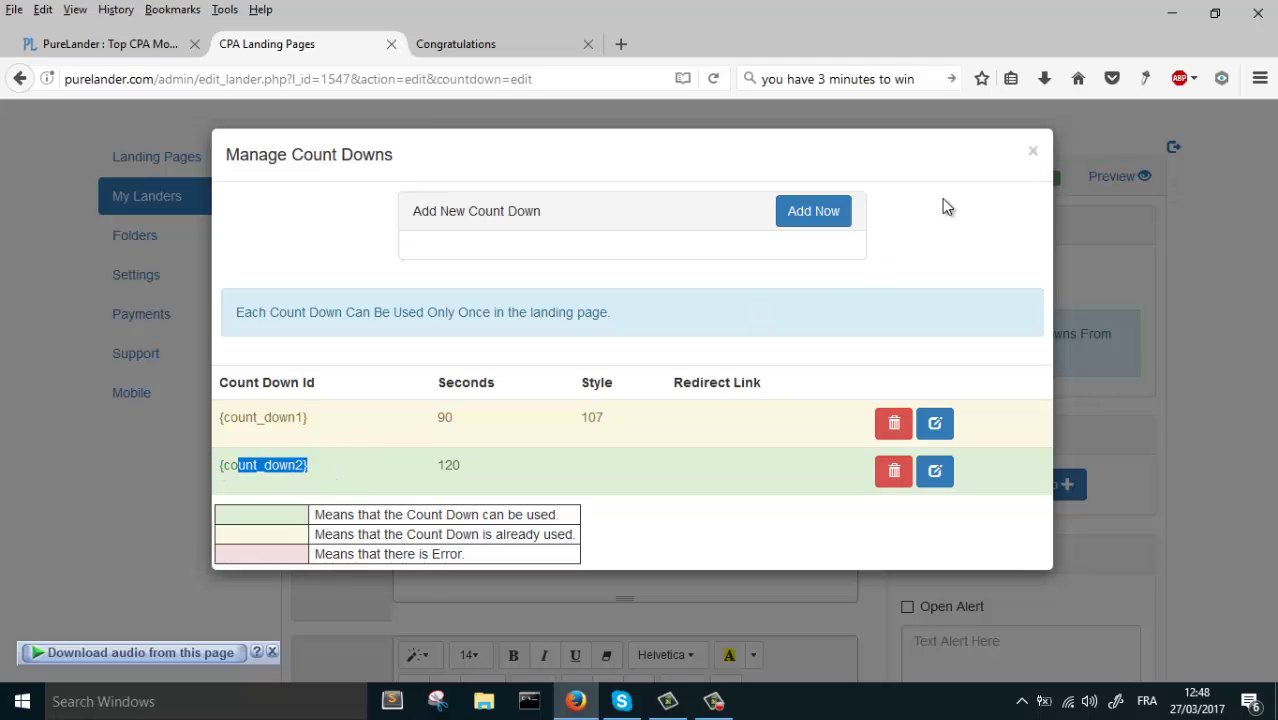
click(1031, 154)
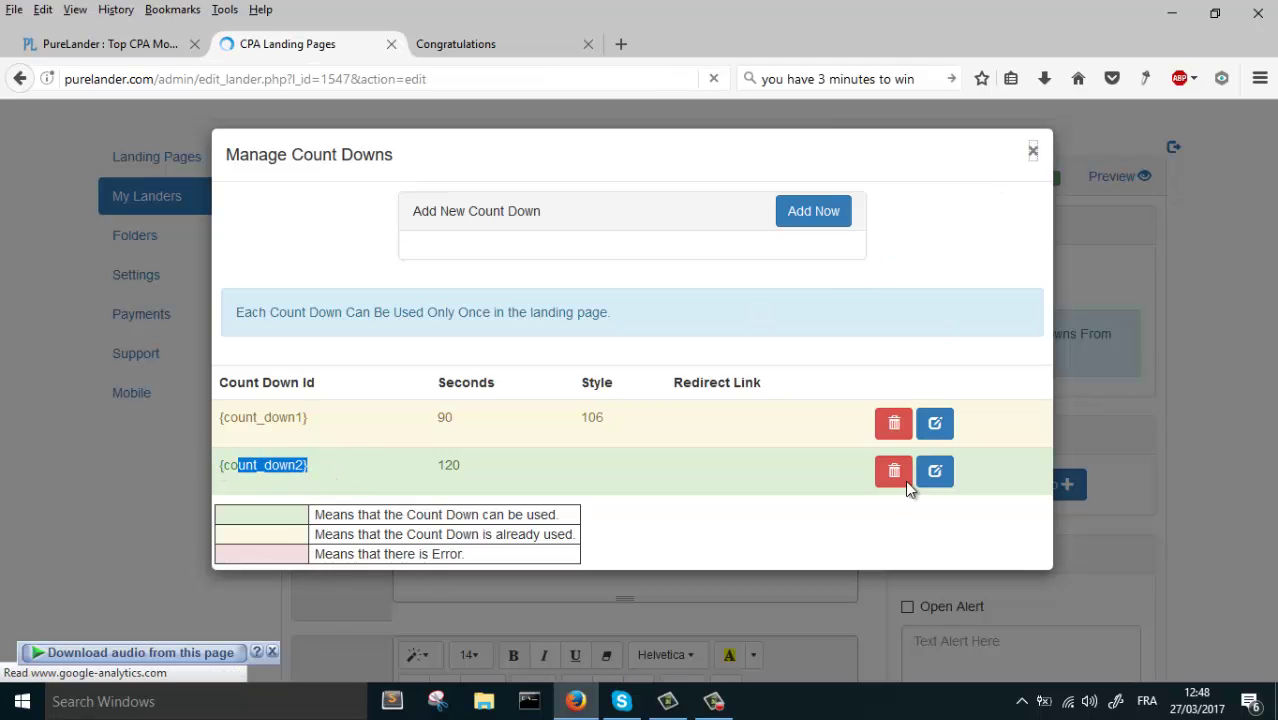
- Add the {count_down2} placeholder after "Claim Now" in Description 4 and colour the whole line light golden yellow
scroll(873, 508, down, 7)
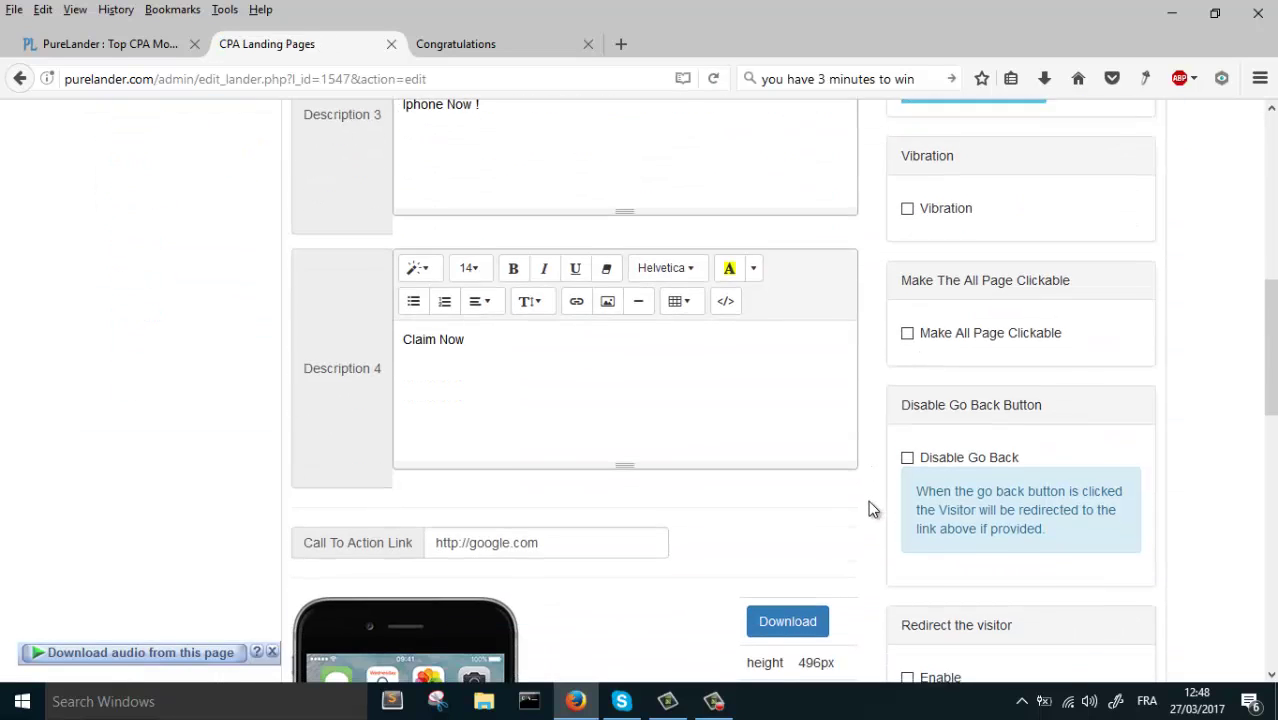
key(ctrl+v)
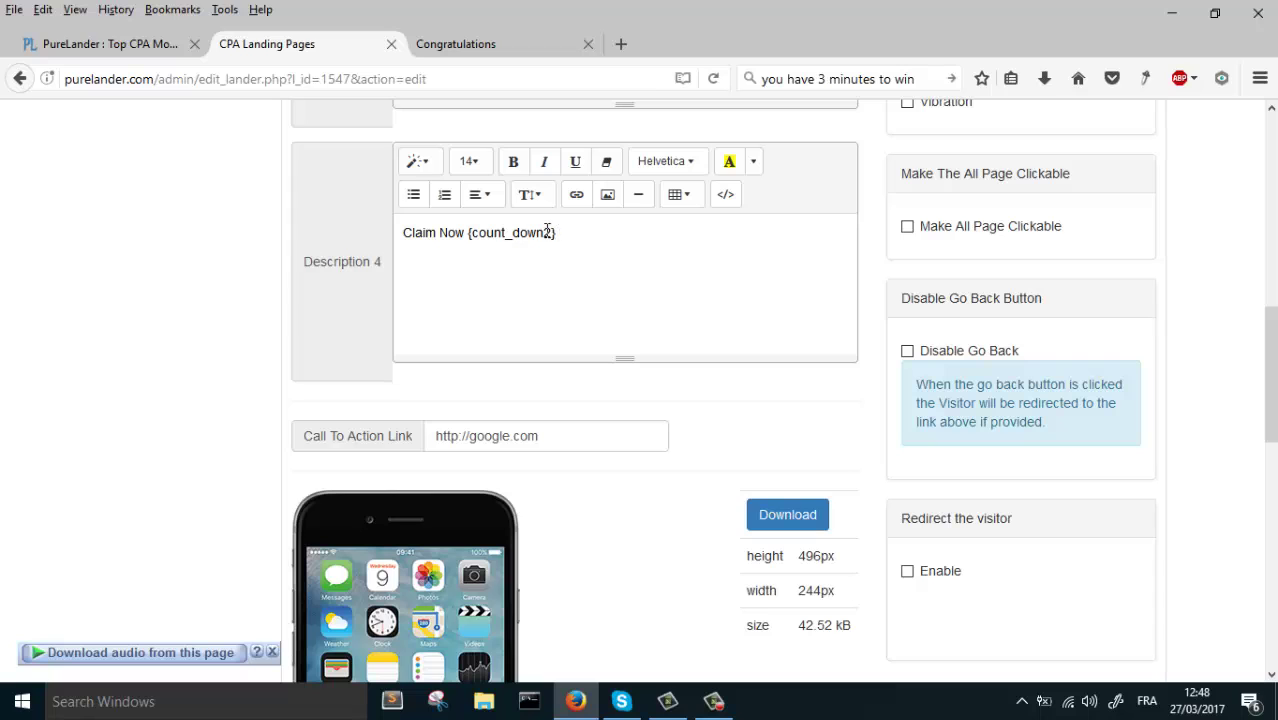
drag(557, 232, 401, 233)
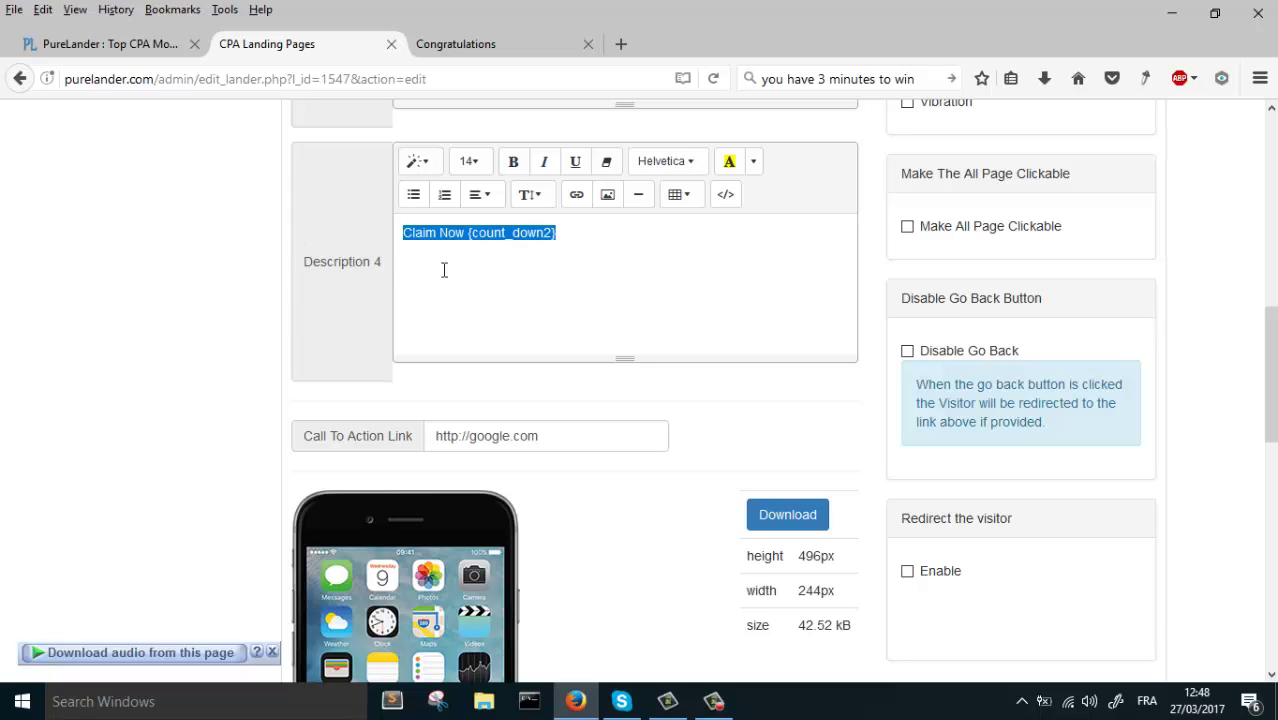
click(753, 161)
click(918, 312)
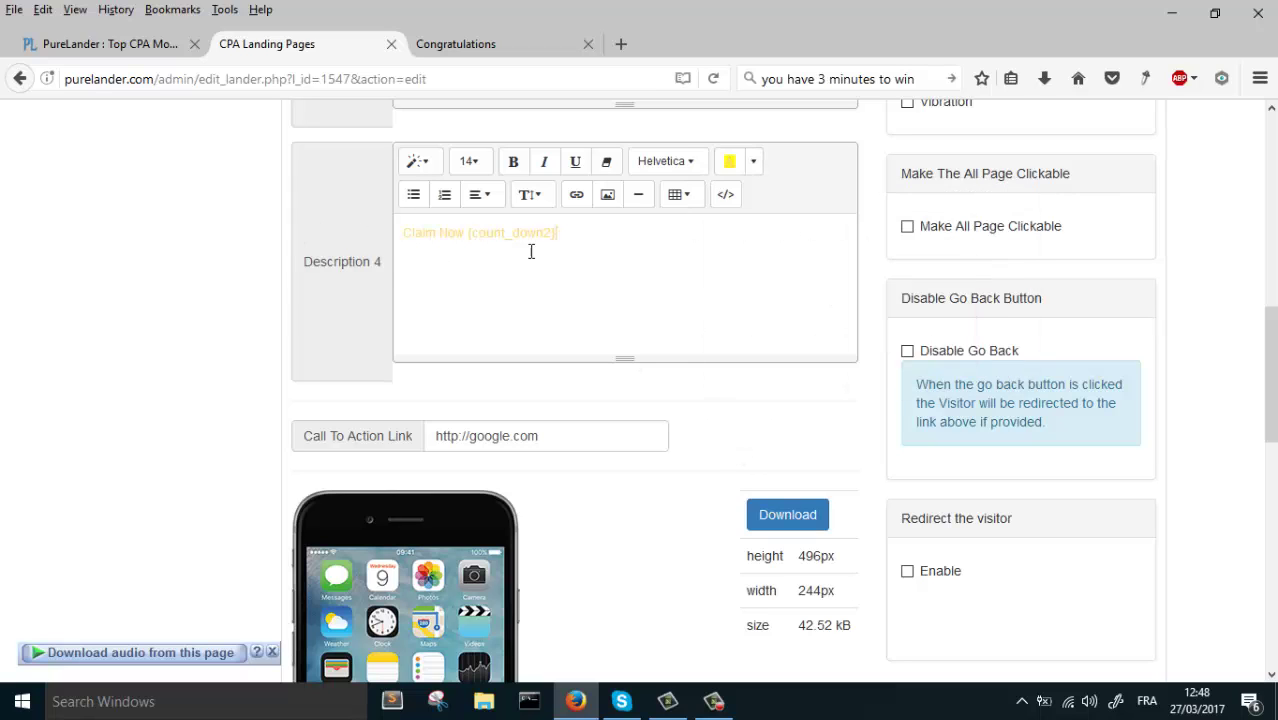
- Make the Description 4 text bold and colour its {count_down2} placeholder dark red
drag(472, 232, 401, 233)
click(513, 161)
drag(575, 234, 487, 233)
click(753, 161)
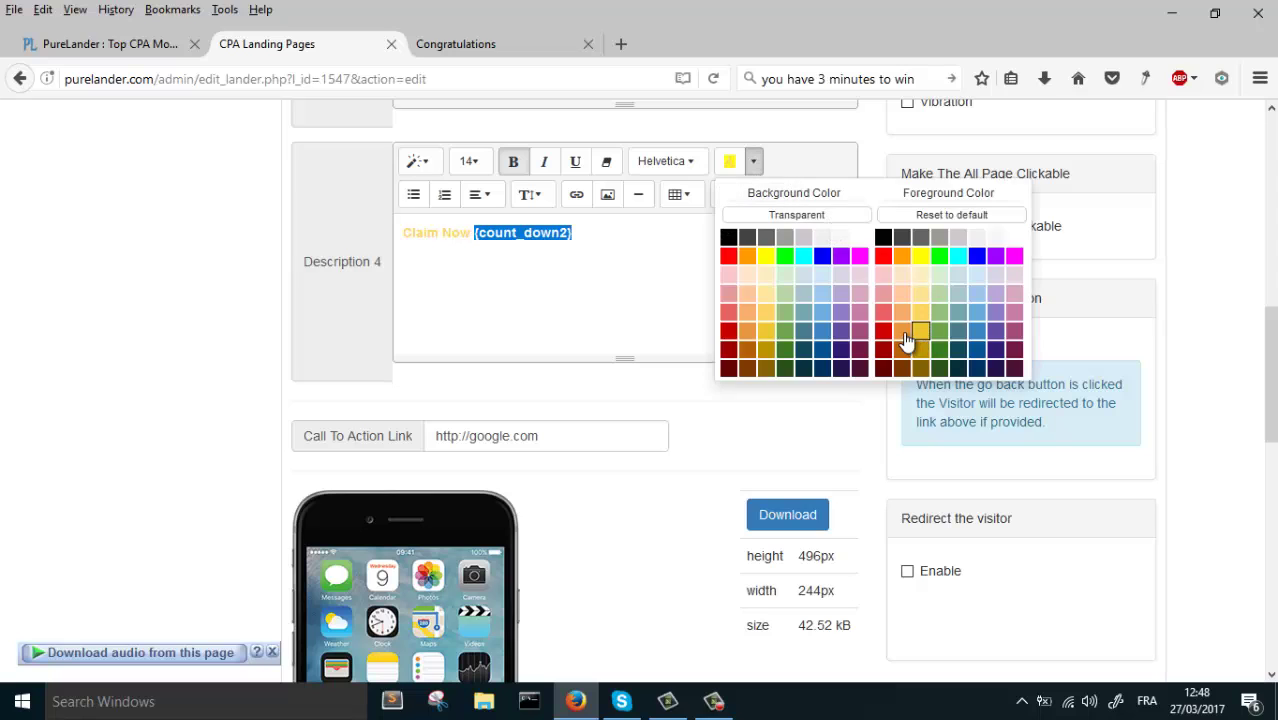
click(883, 331)
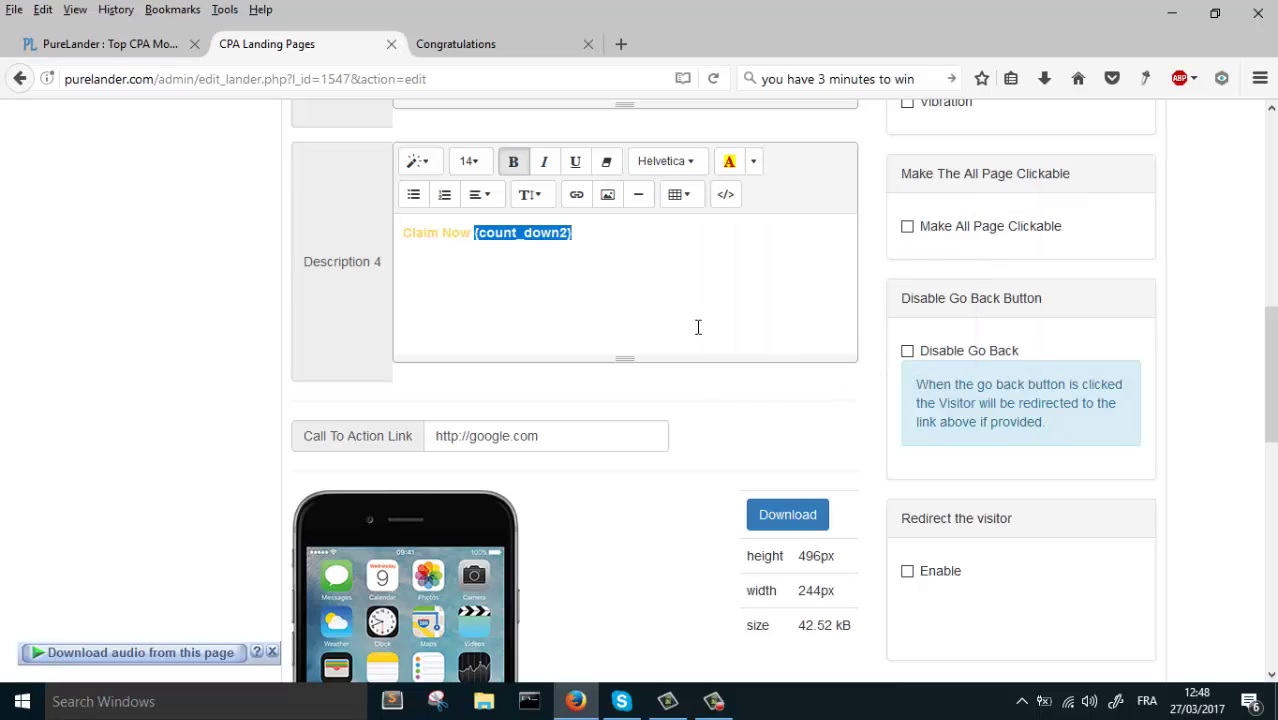
- Save the landing page with its Description 4 changes and reload the Congratulations preview to check the Claim Now button
scroll(600, 460, down, 10)
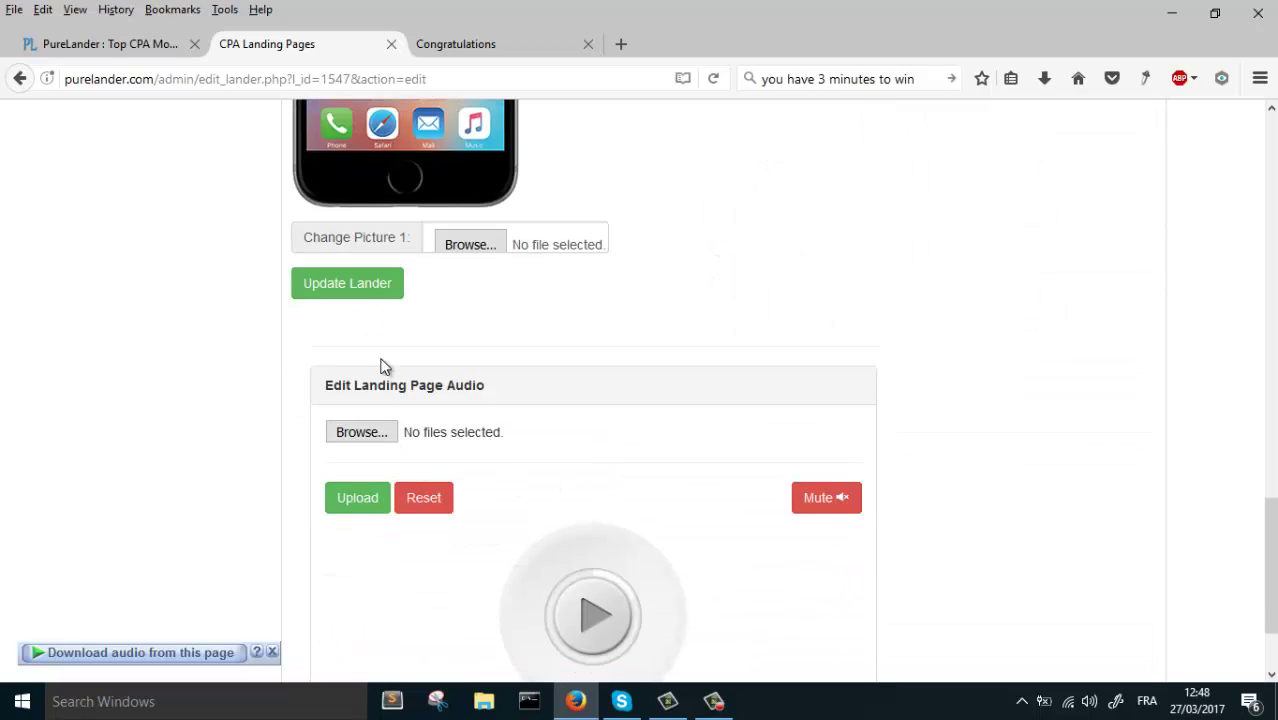
click(370, 288)
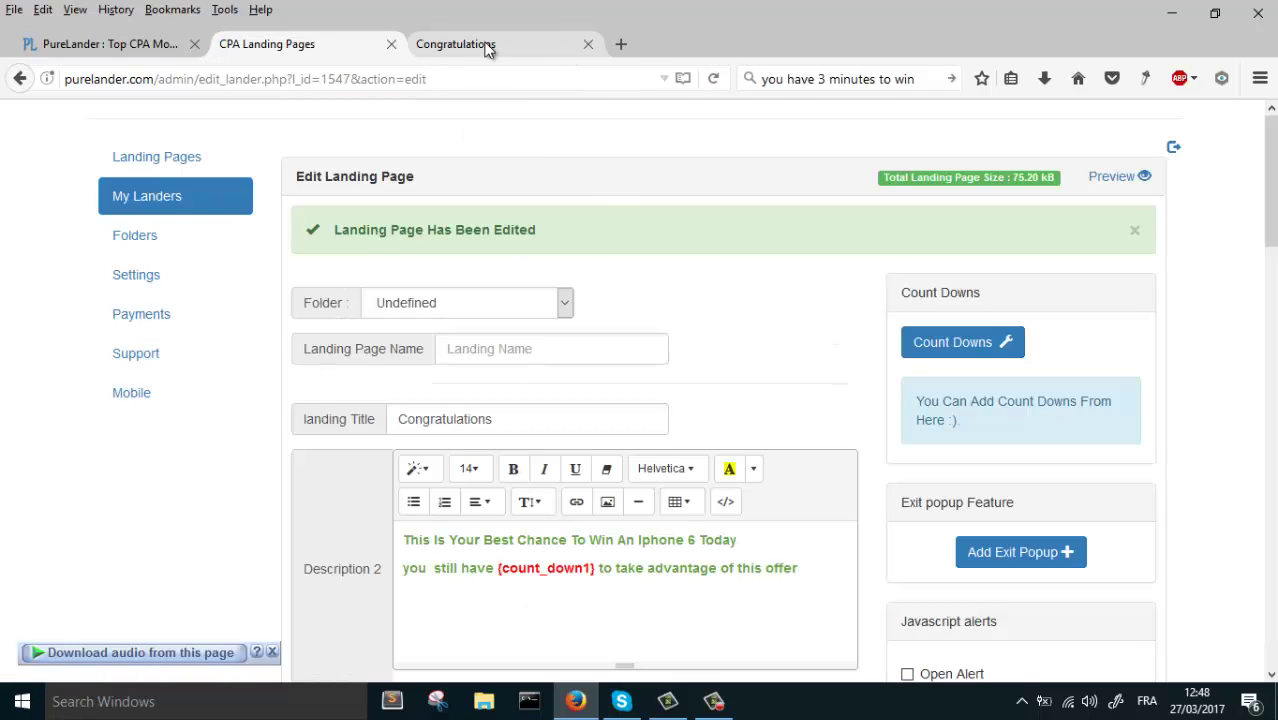
click(480, 44)
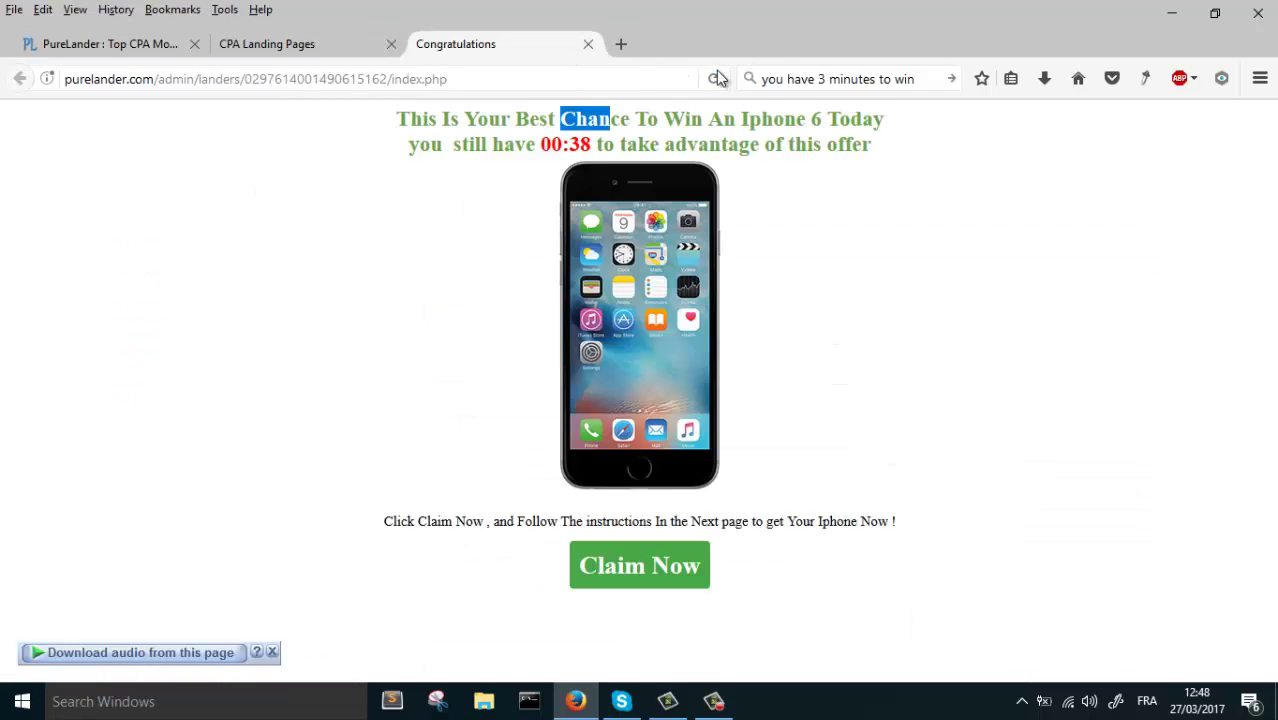
click(714, 78)
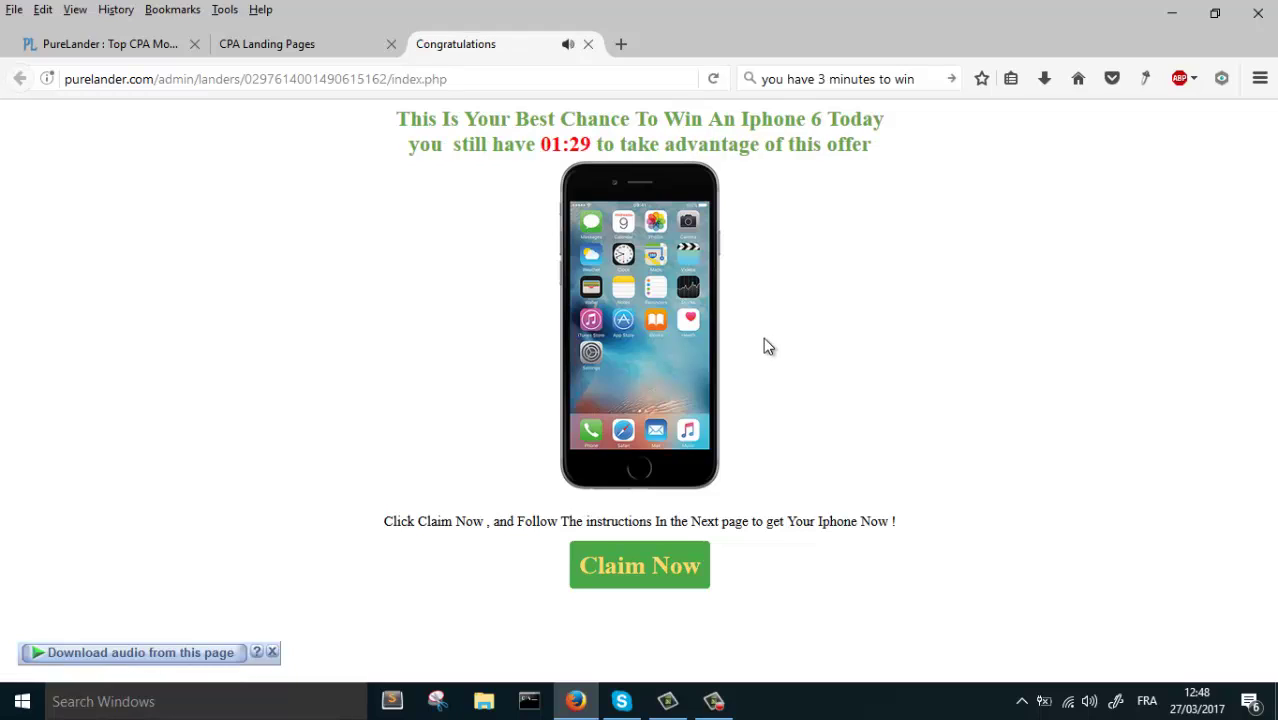